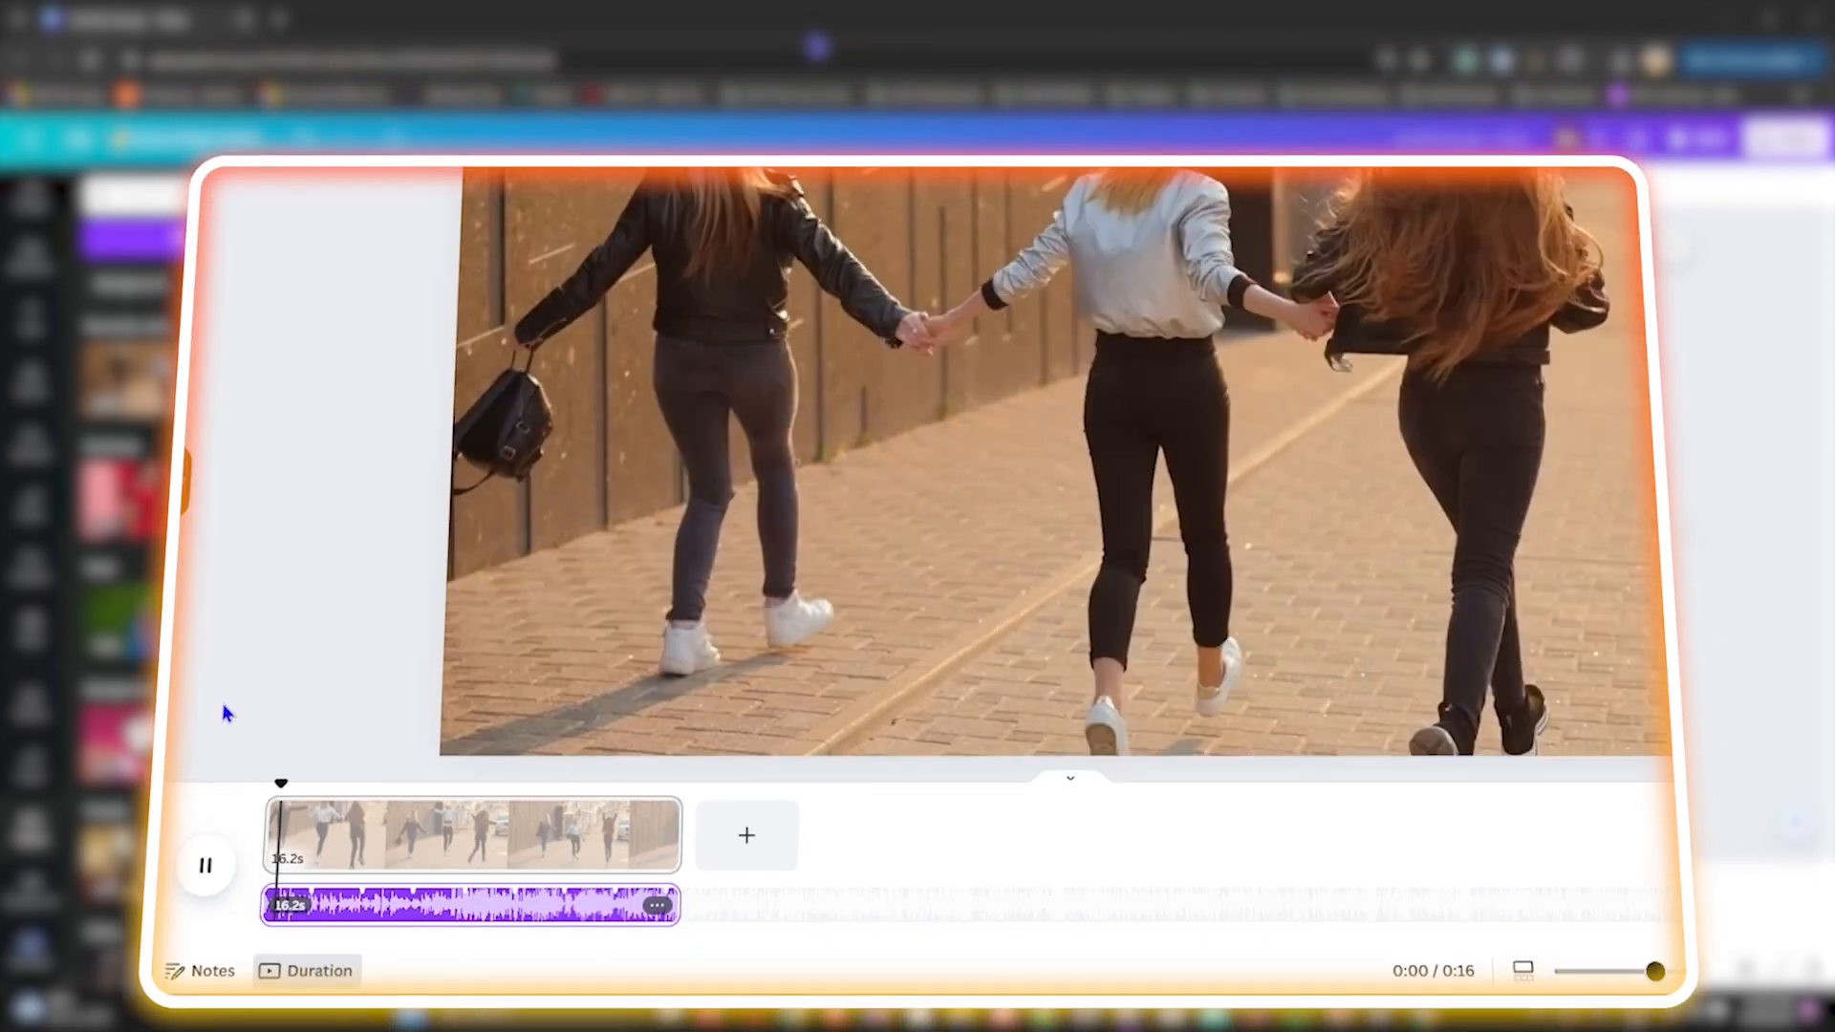
Step: Add the Everything track as background audio and lower its volume to 51
{"action": "left_click", "coordinate": [205, 851]}
{"action": "left_click", "coordinate": [656, 824]}
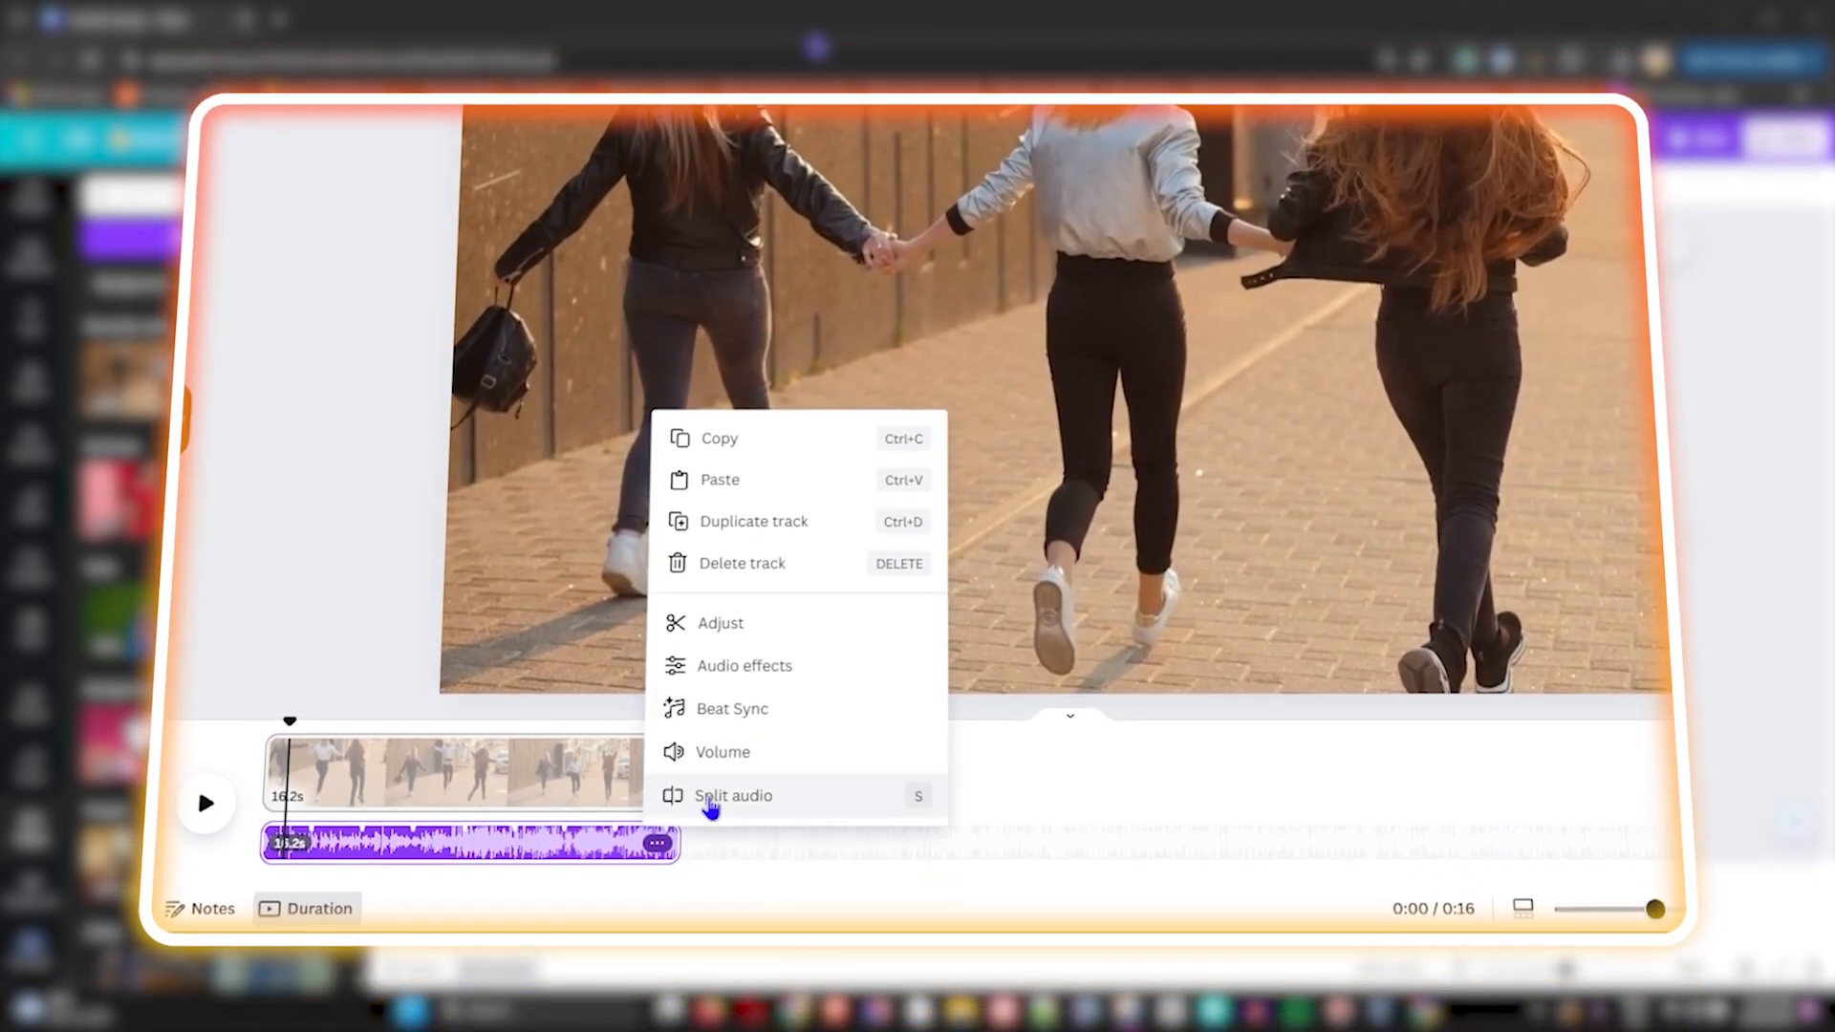
{"action": "left_click", "coordinate": [723, 721]}
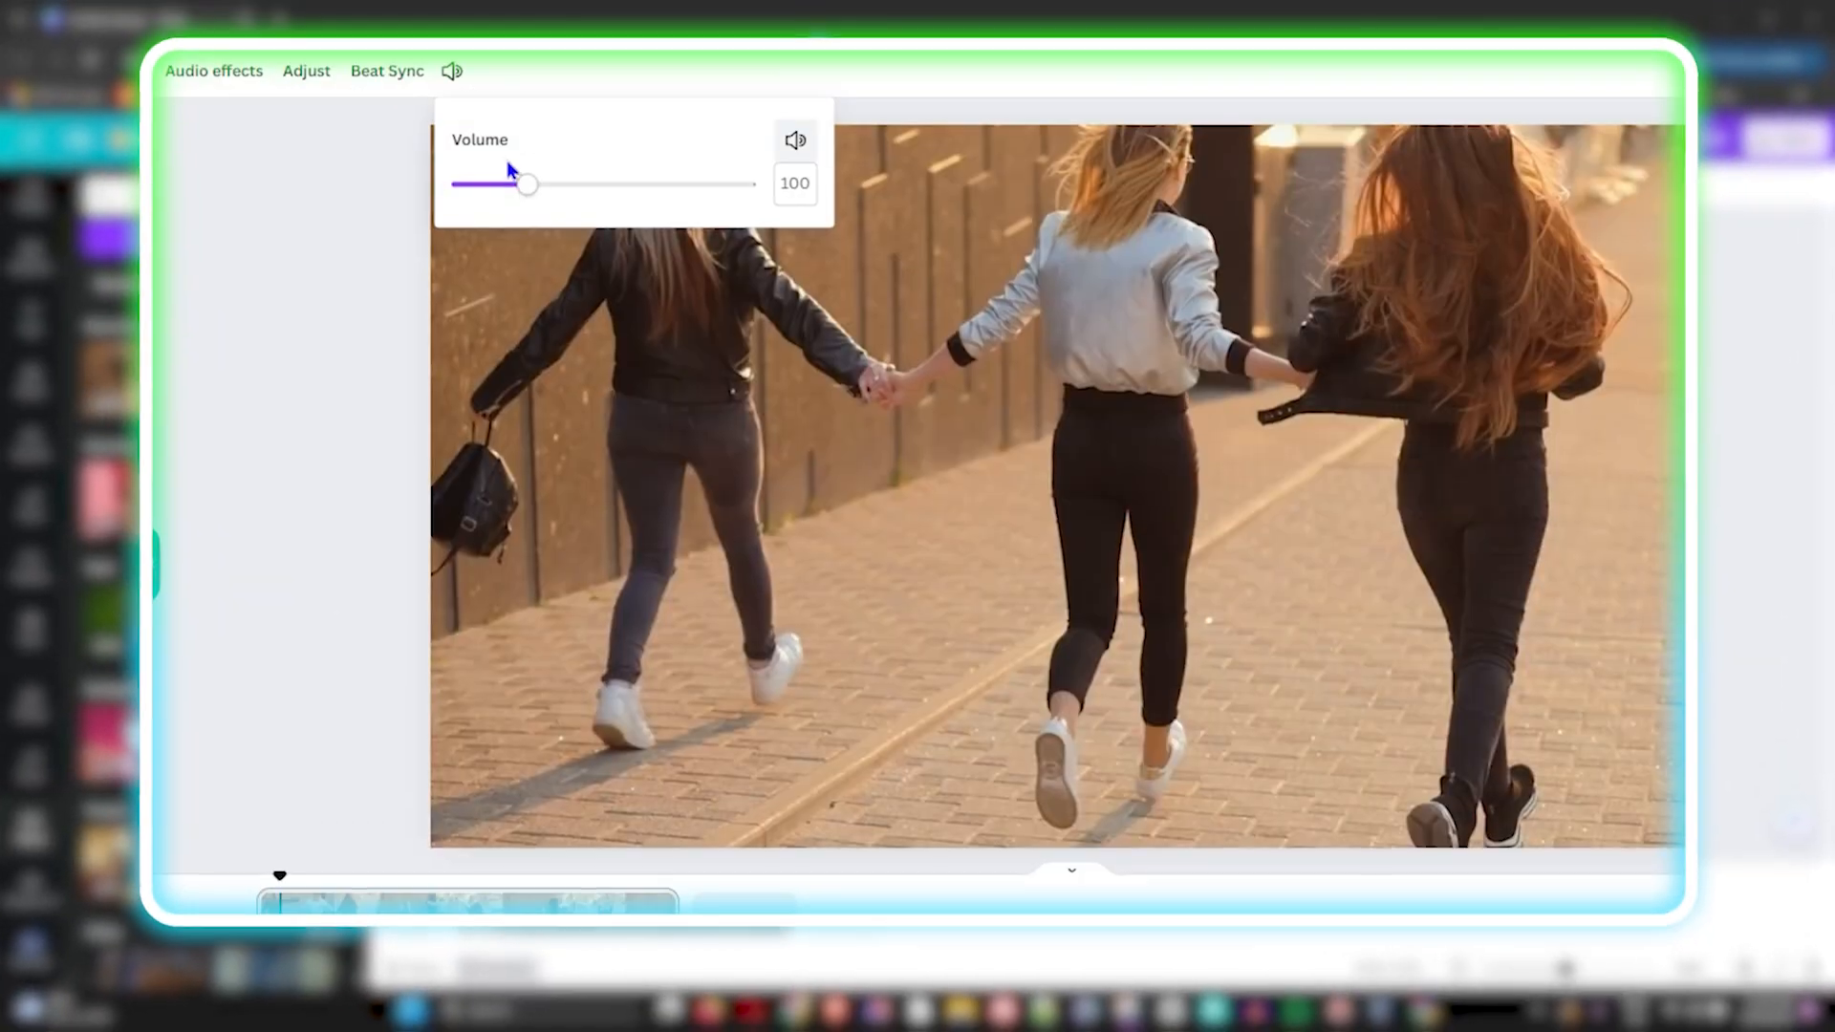
{"action": "left_click_drag", "start_coordinate": [516, 242], "coordinate": [601, 243]}
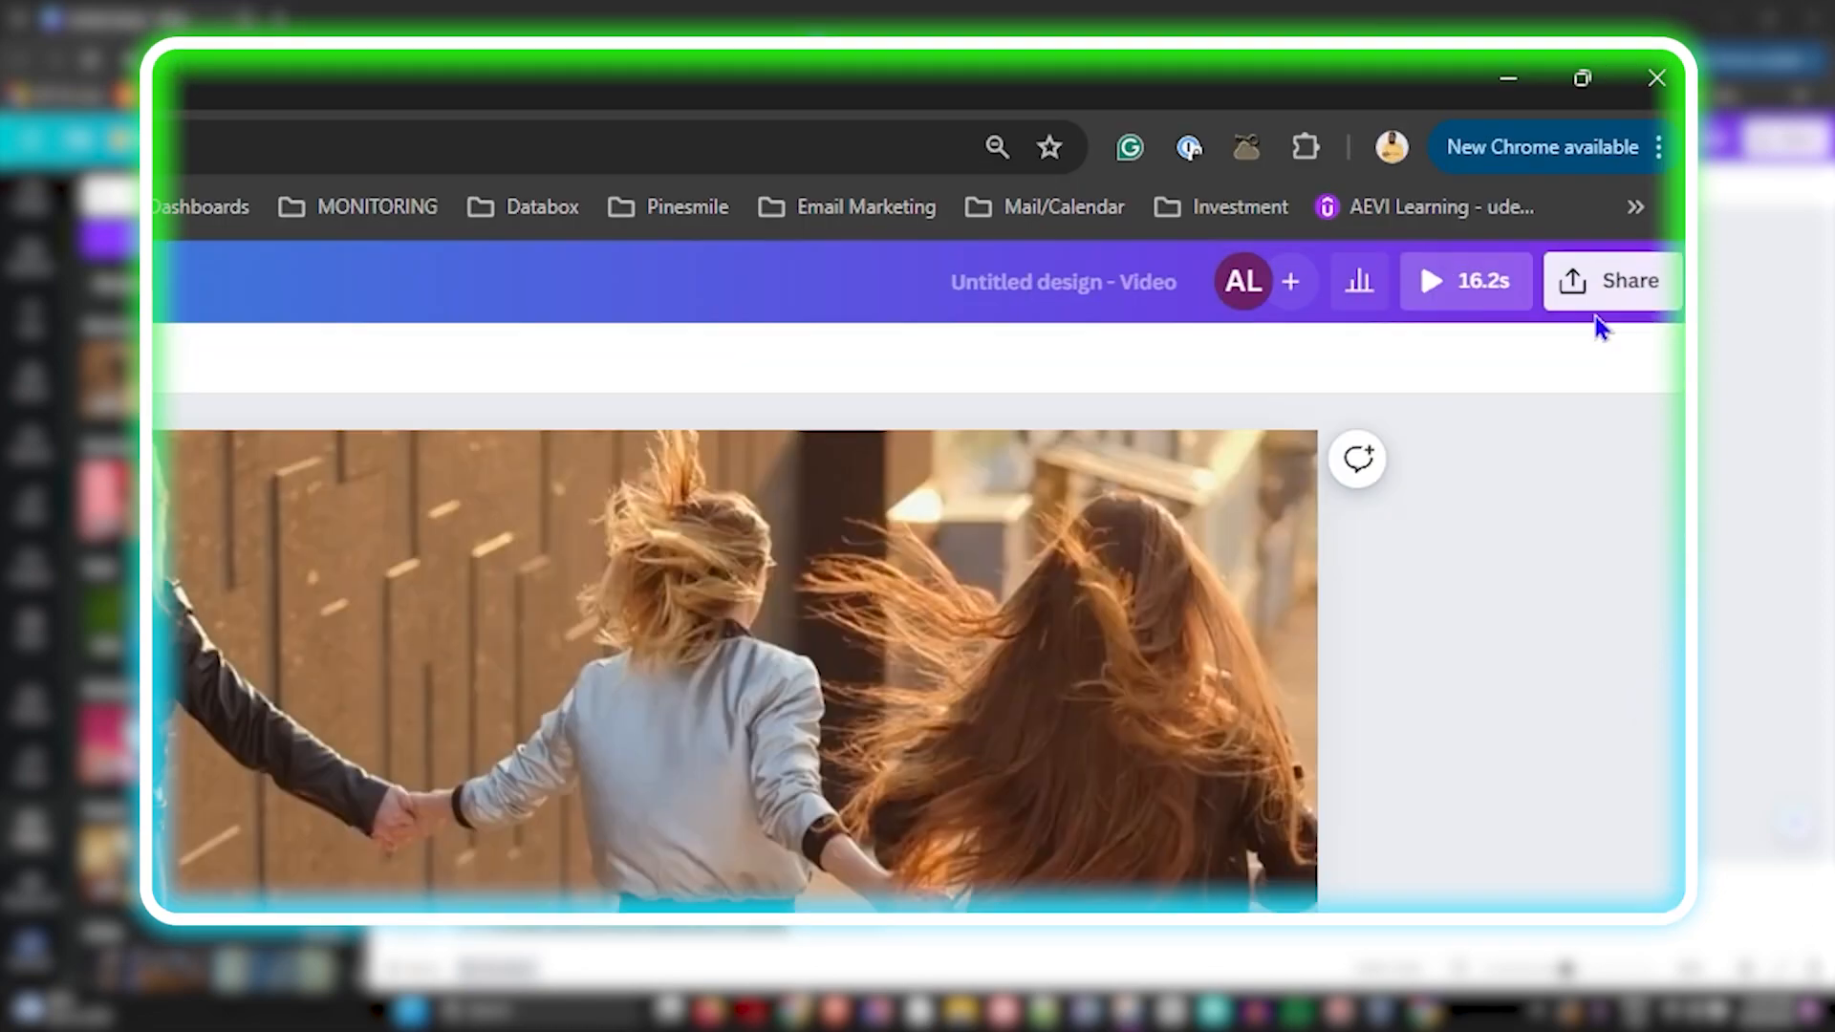
Step: Download the video as an MP4 and open Untitled design.mp4 to play it
{"action": "left_click", "coordinate": [1622, 180]}
{"action": "left_click", "coordinate": [1159, 846]}
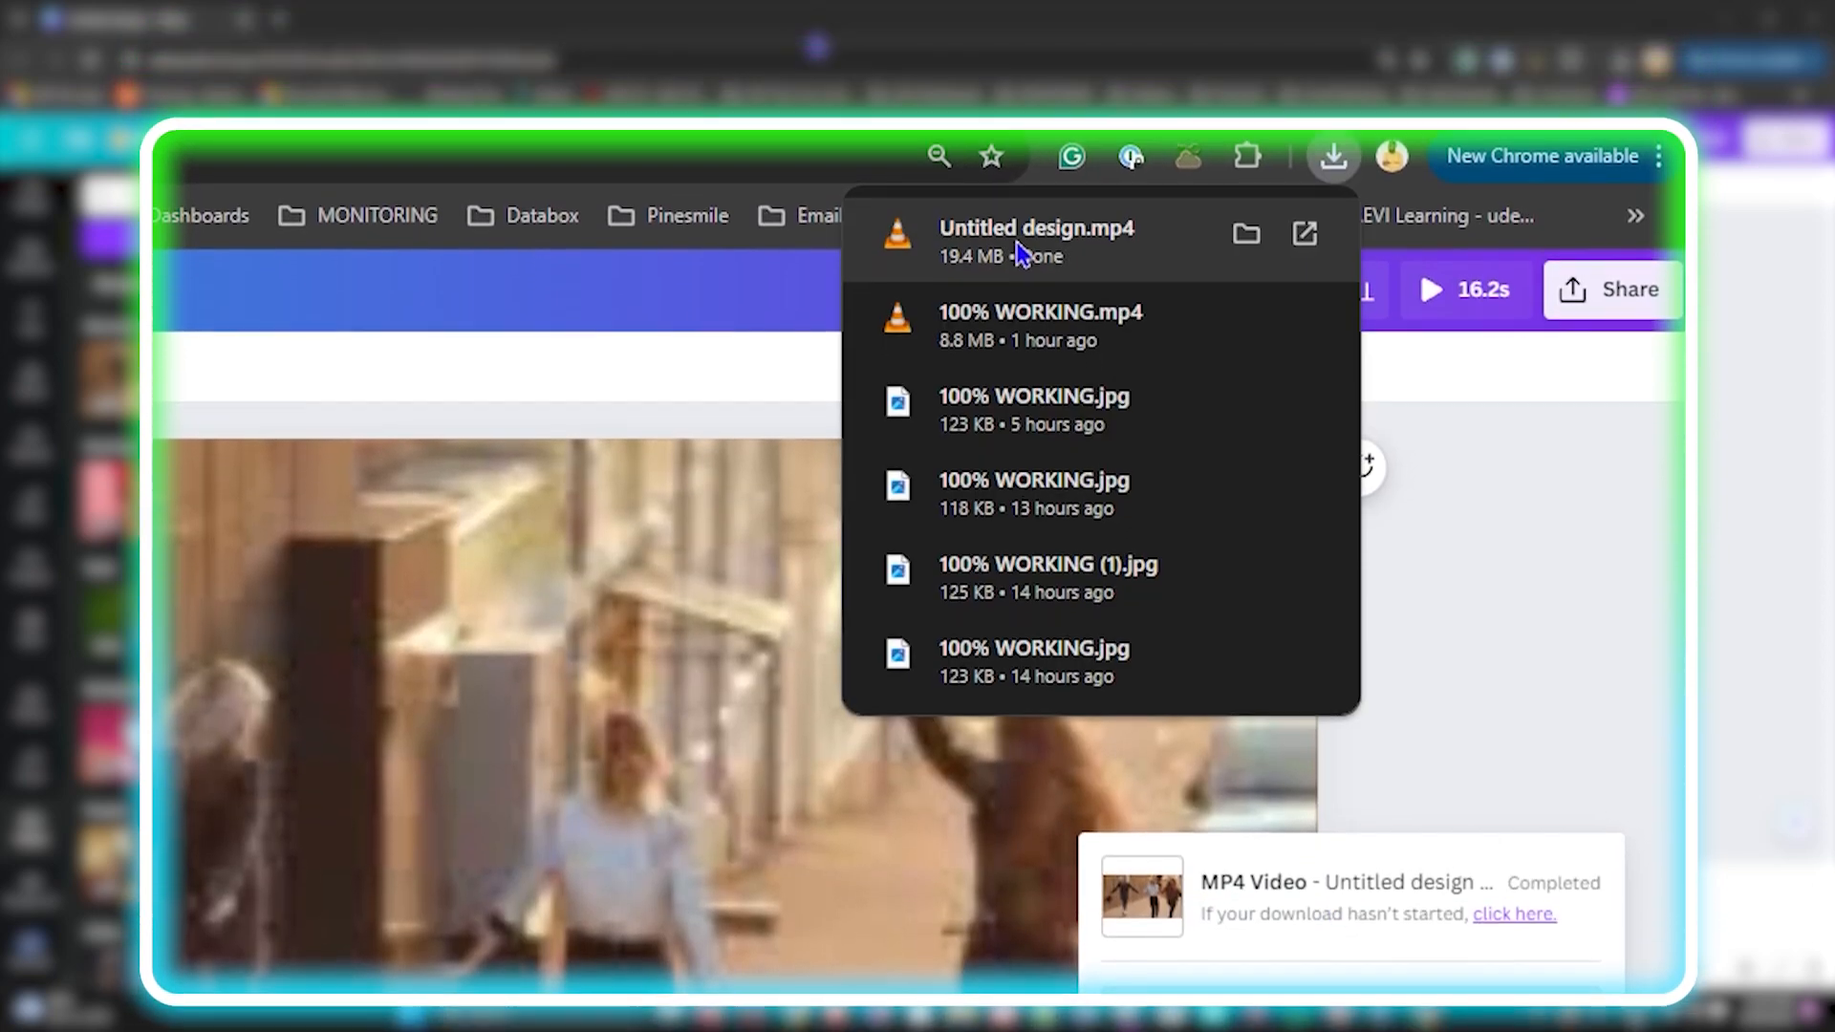
{"action": "left_click", "coordinate": [1018, 249]}
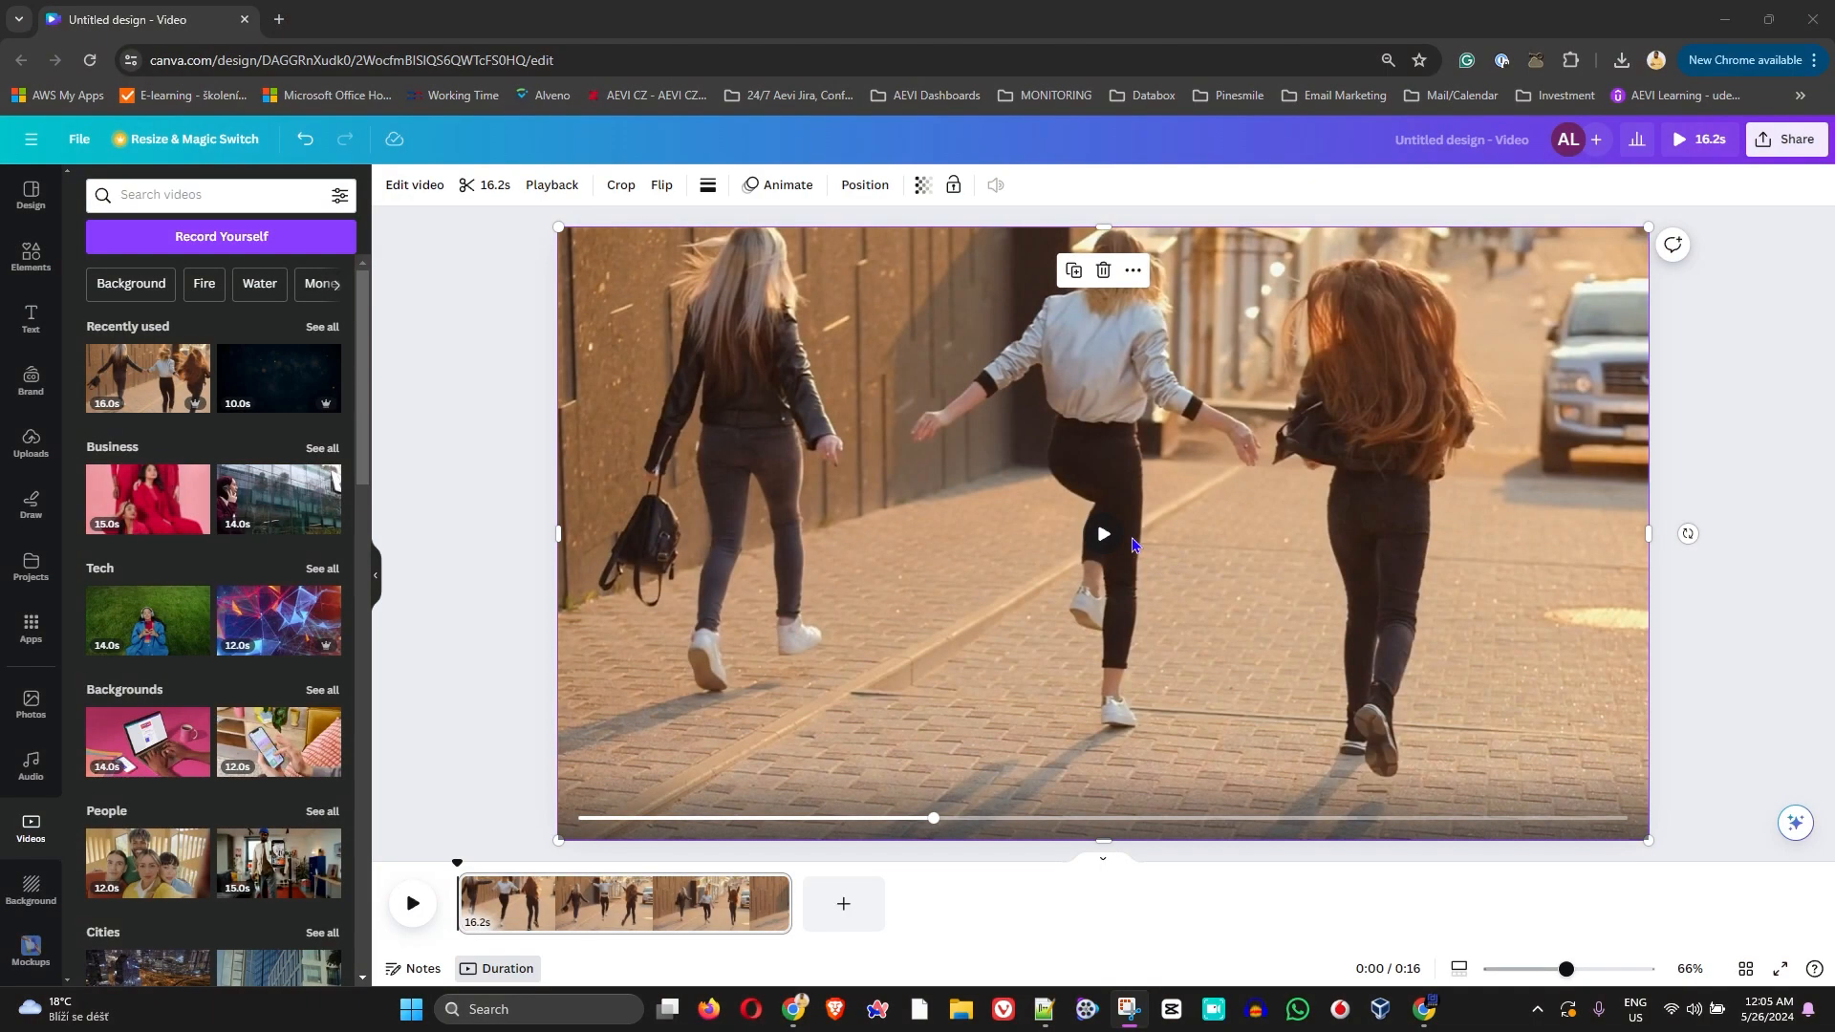
Step: Play the 16.2 s clip of three women walking in the editor
{"action": "left_click", "coordinate": [1105, 538]}
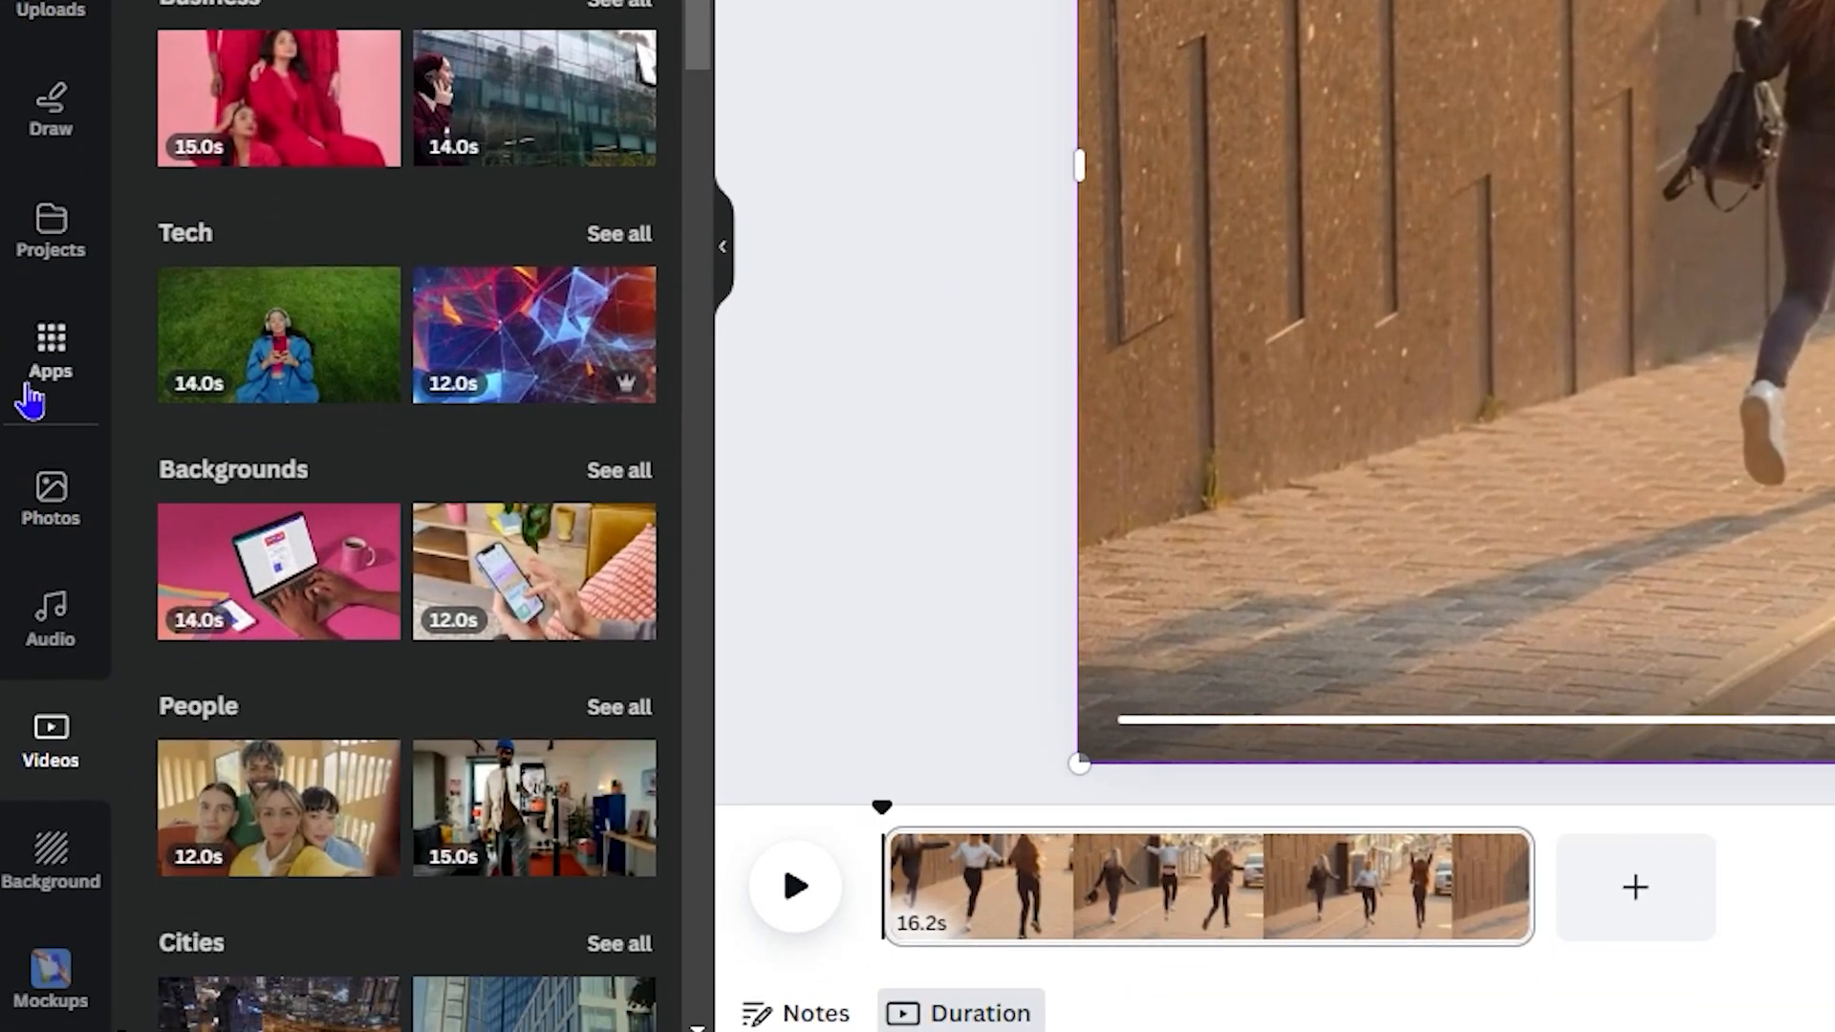
Step: Browse the Apps collection, opening the Audio and Translate apps, then close Translate
{"action": "left_click", "coordinate": [37, 635]}
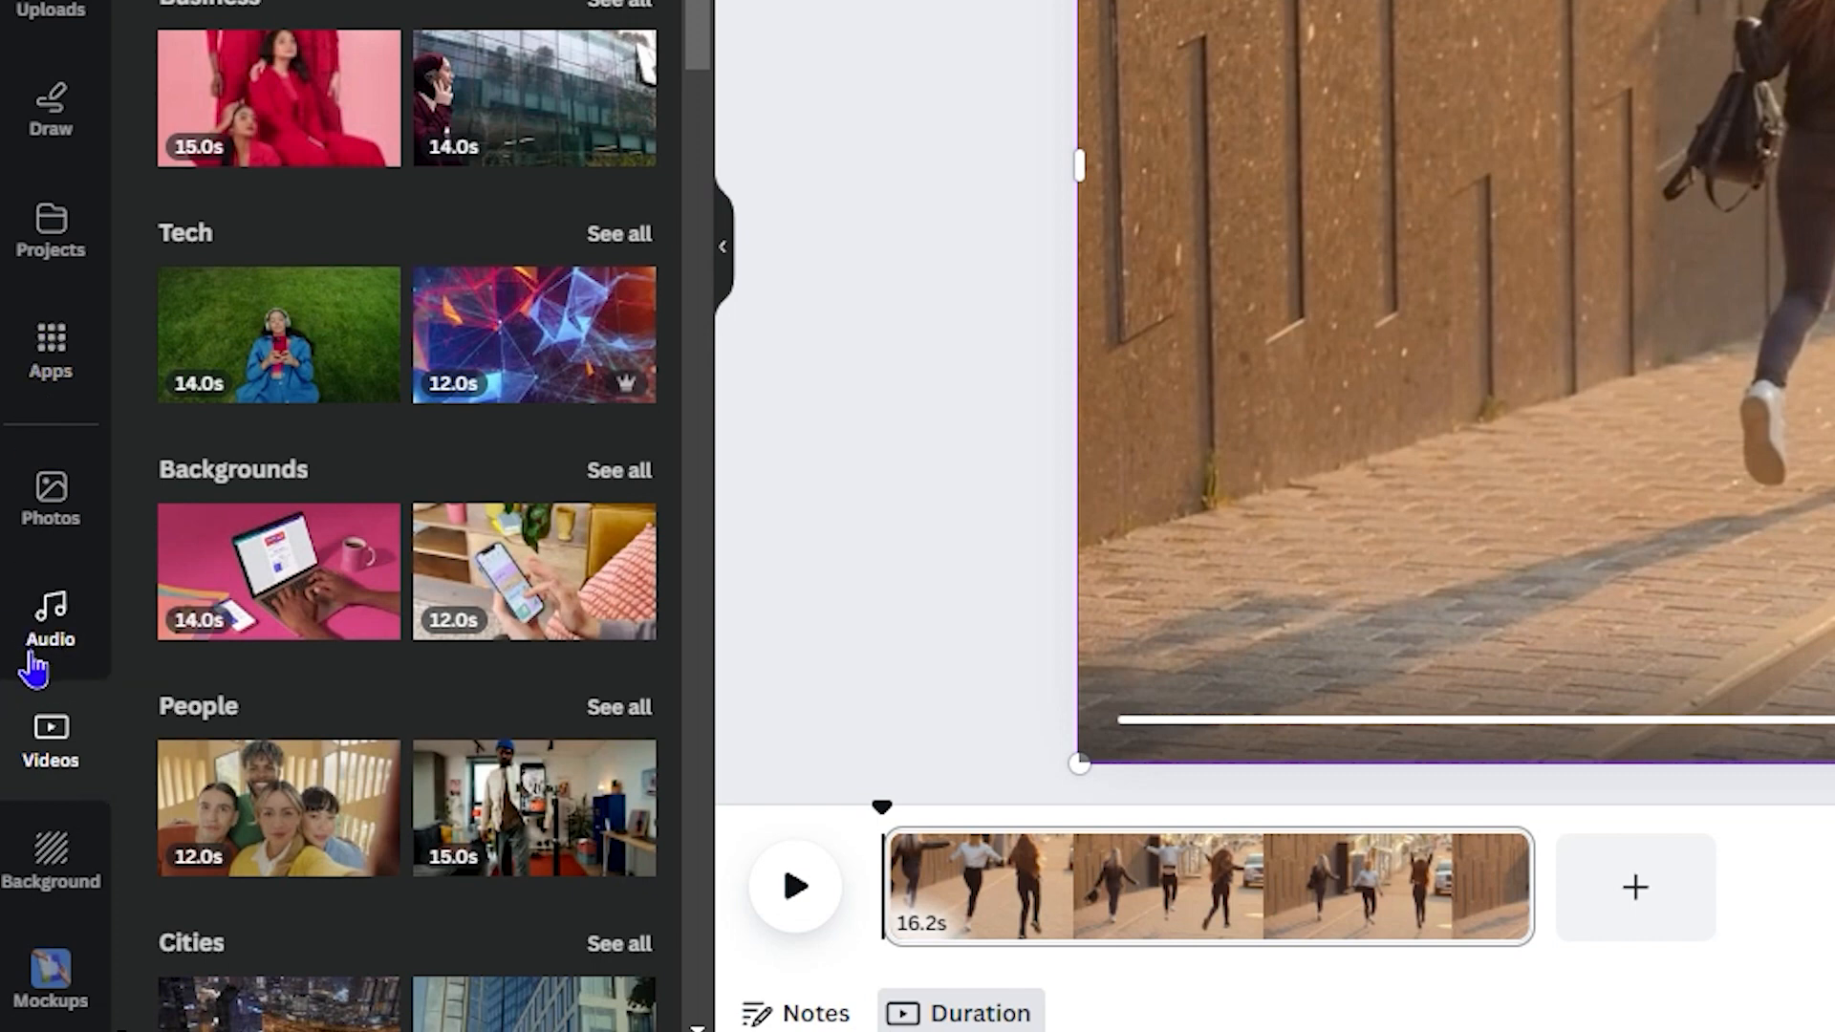
{"action": "left_click", "coordinate": [48, 361]}
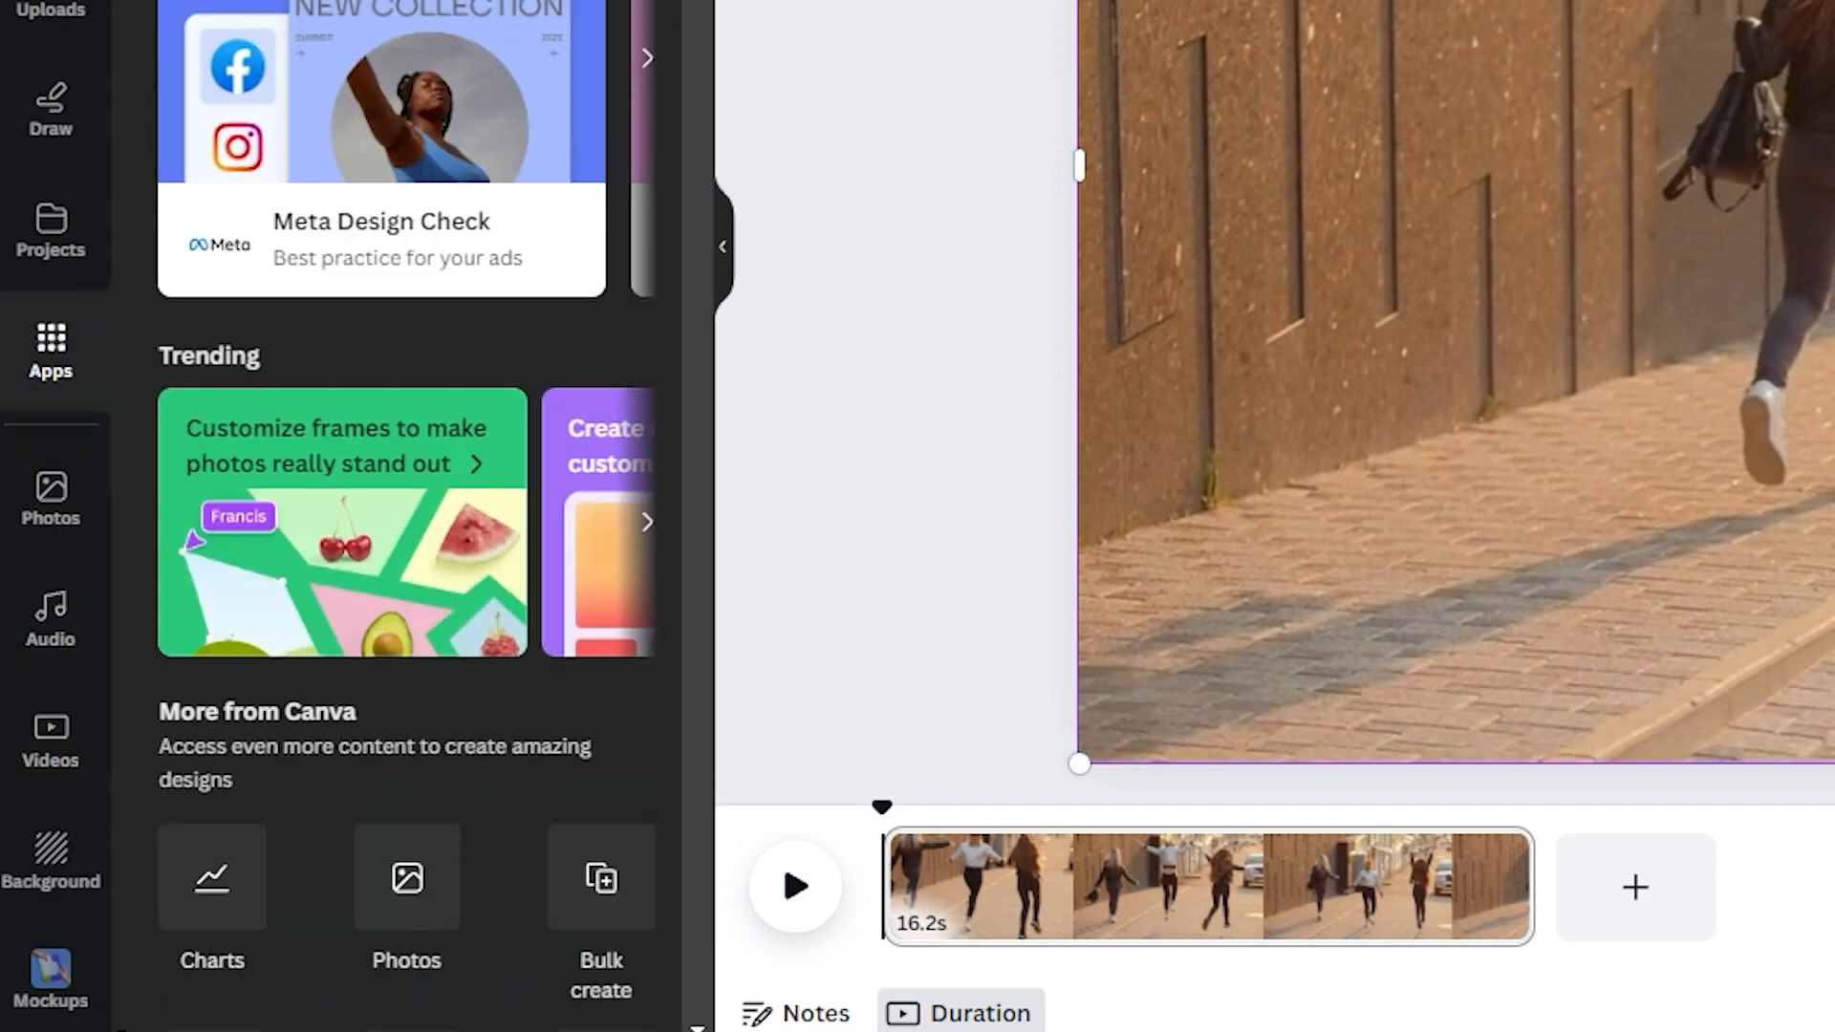
{"action": "scroll", "coordinate": [458, 143], "scroll_direction": "down", "scroll_amount": 10}
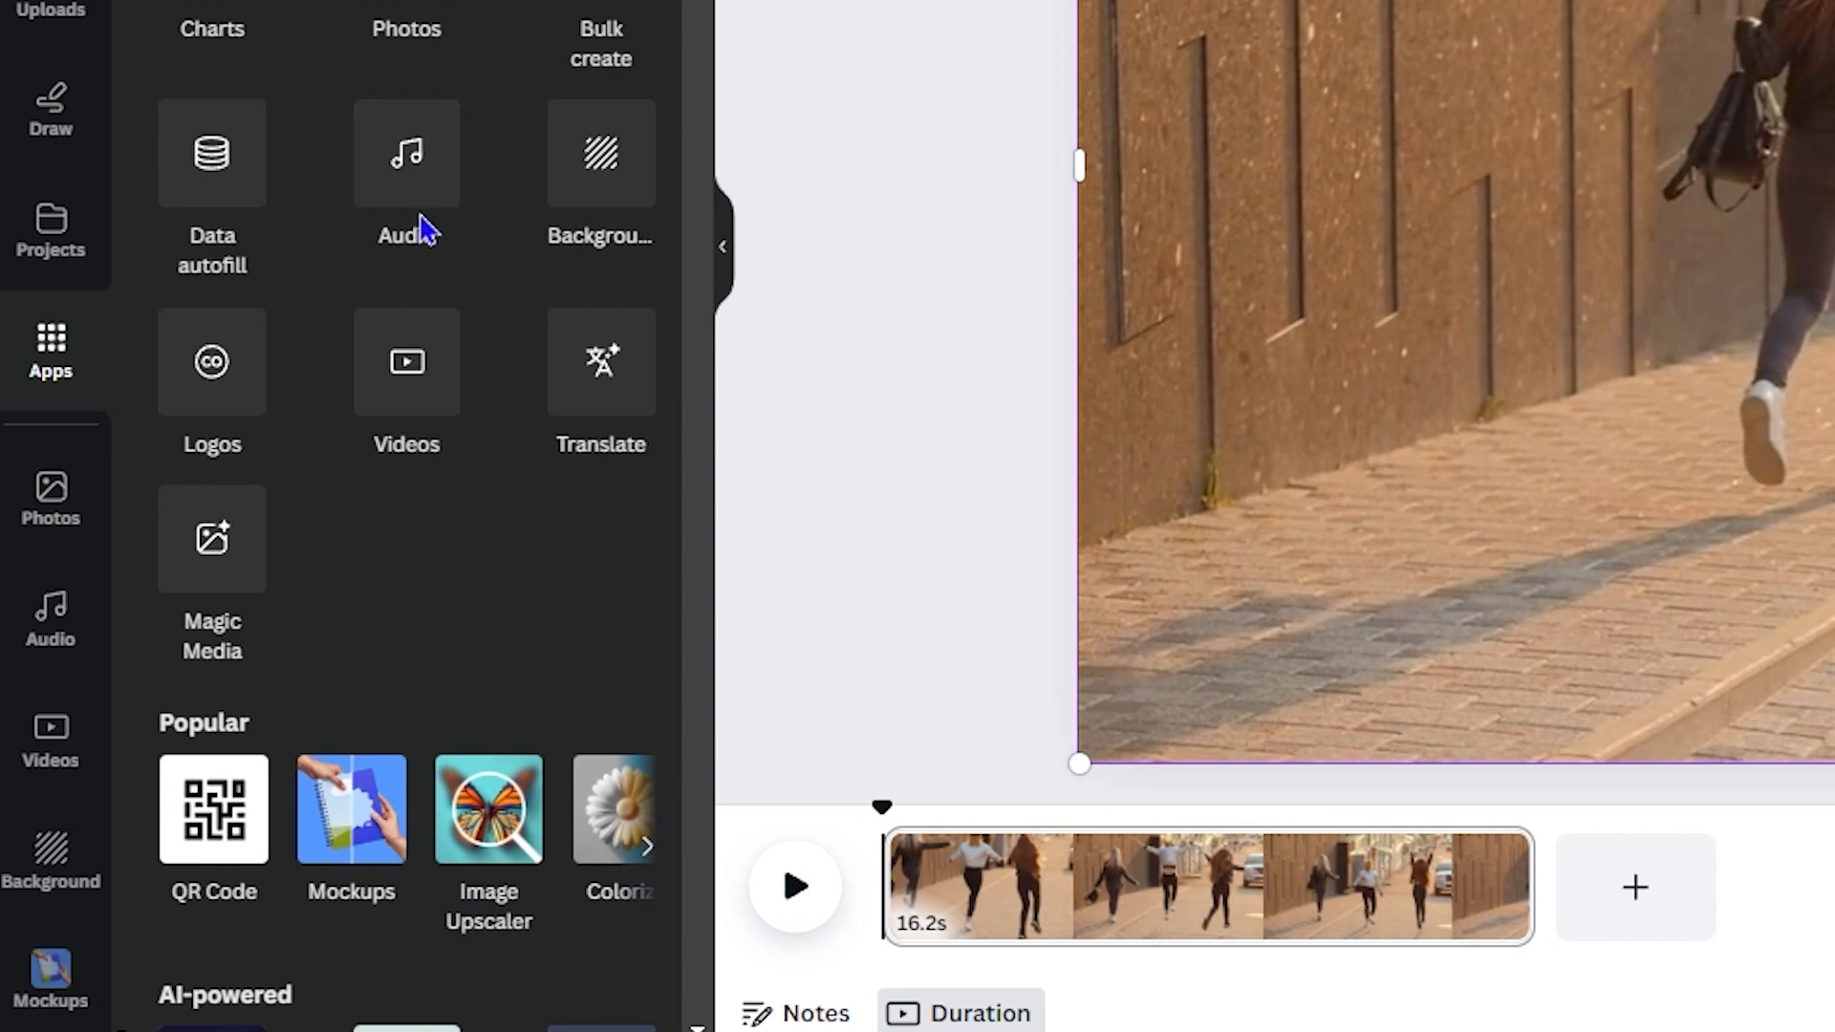
{"action": "left_click", "coordinate": [437, 195]}
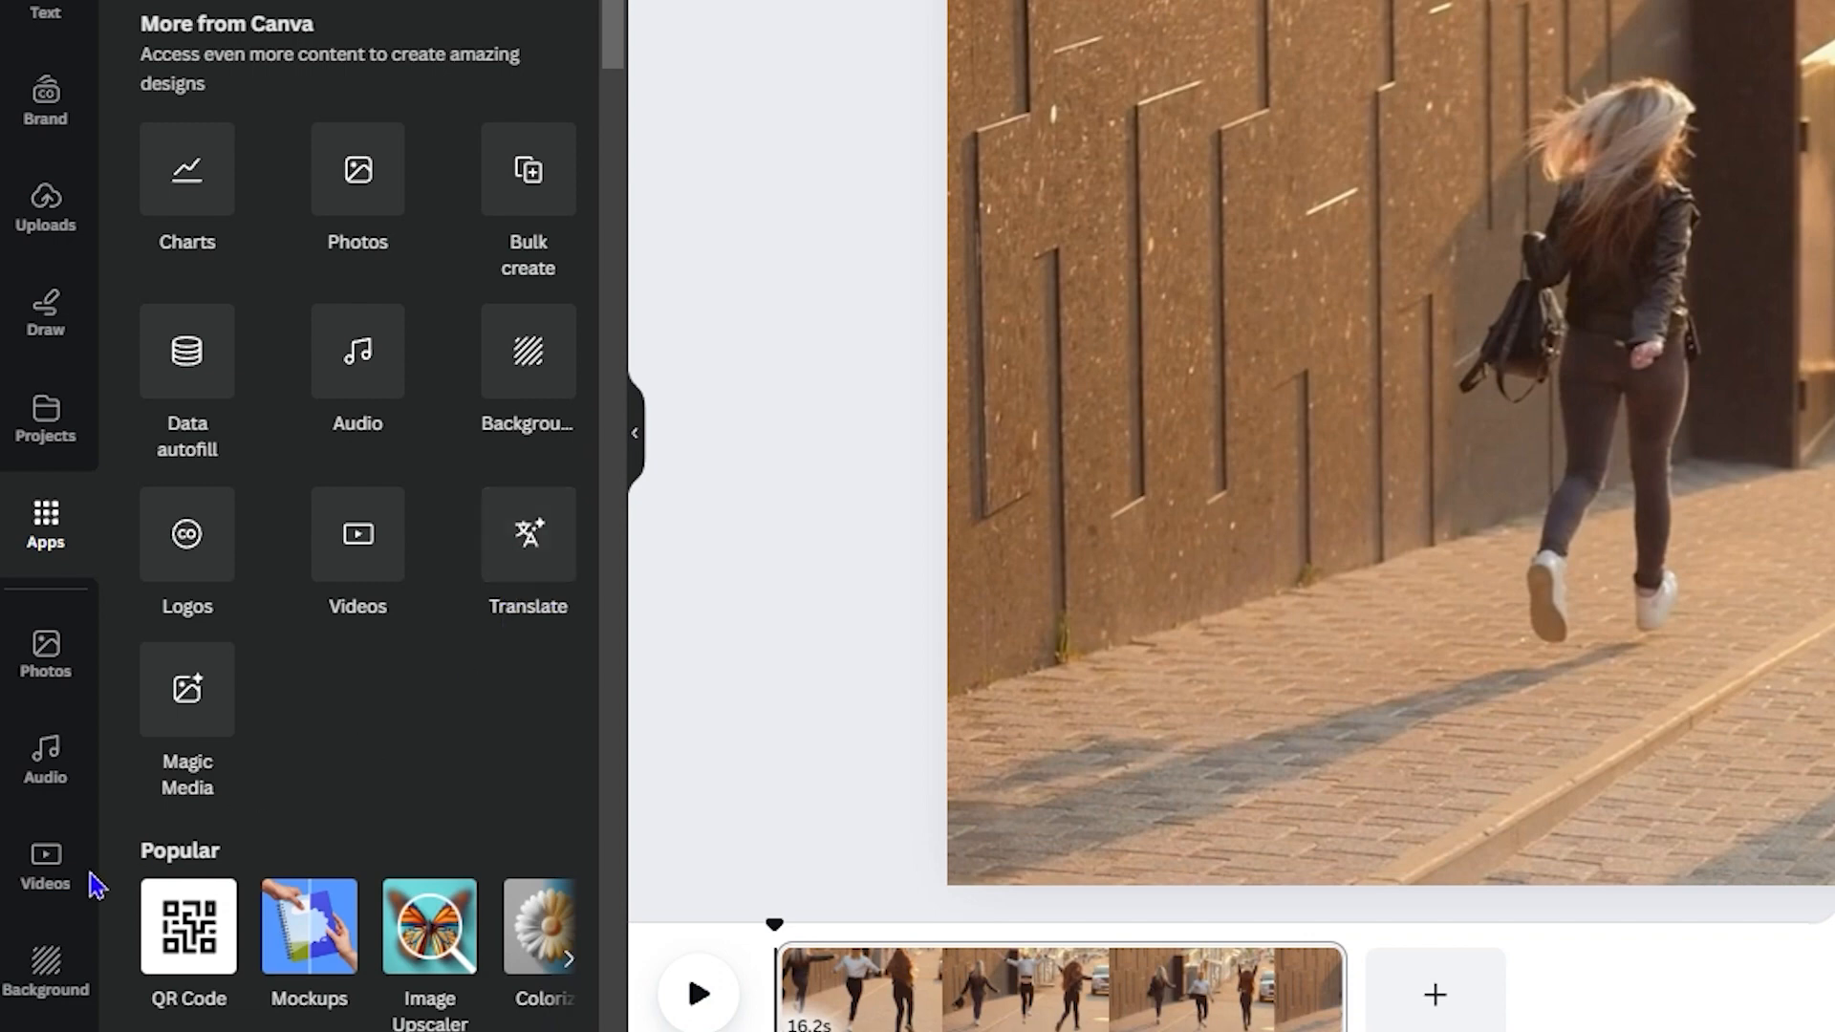
{"action": "left_click", "coordinate": [523, 535]}
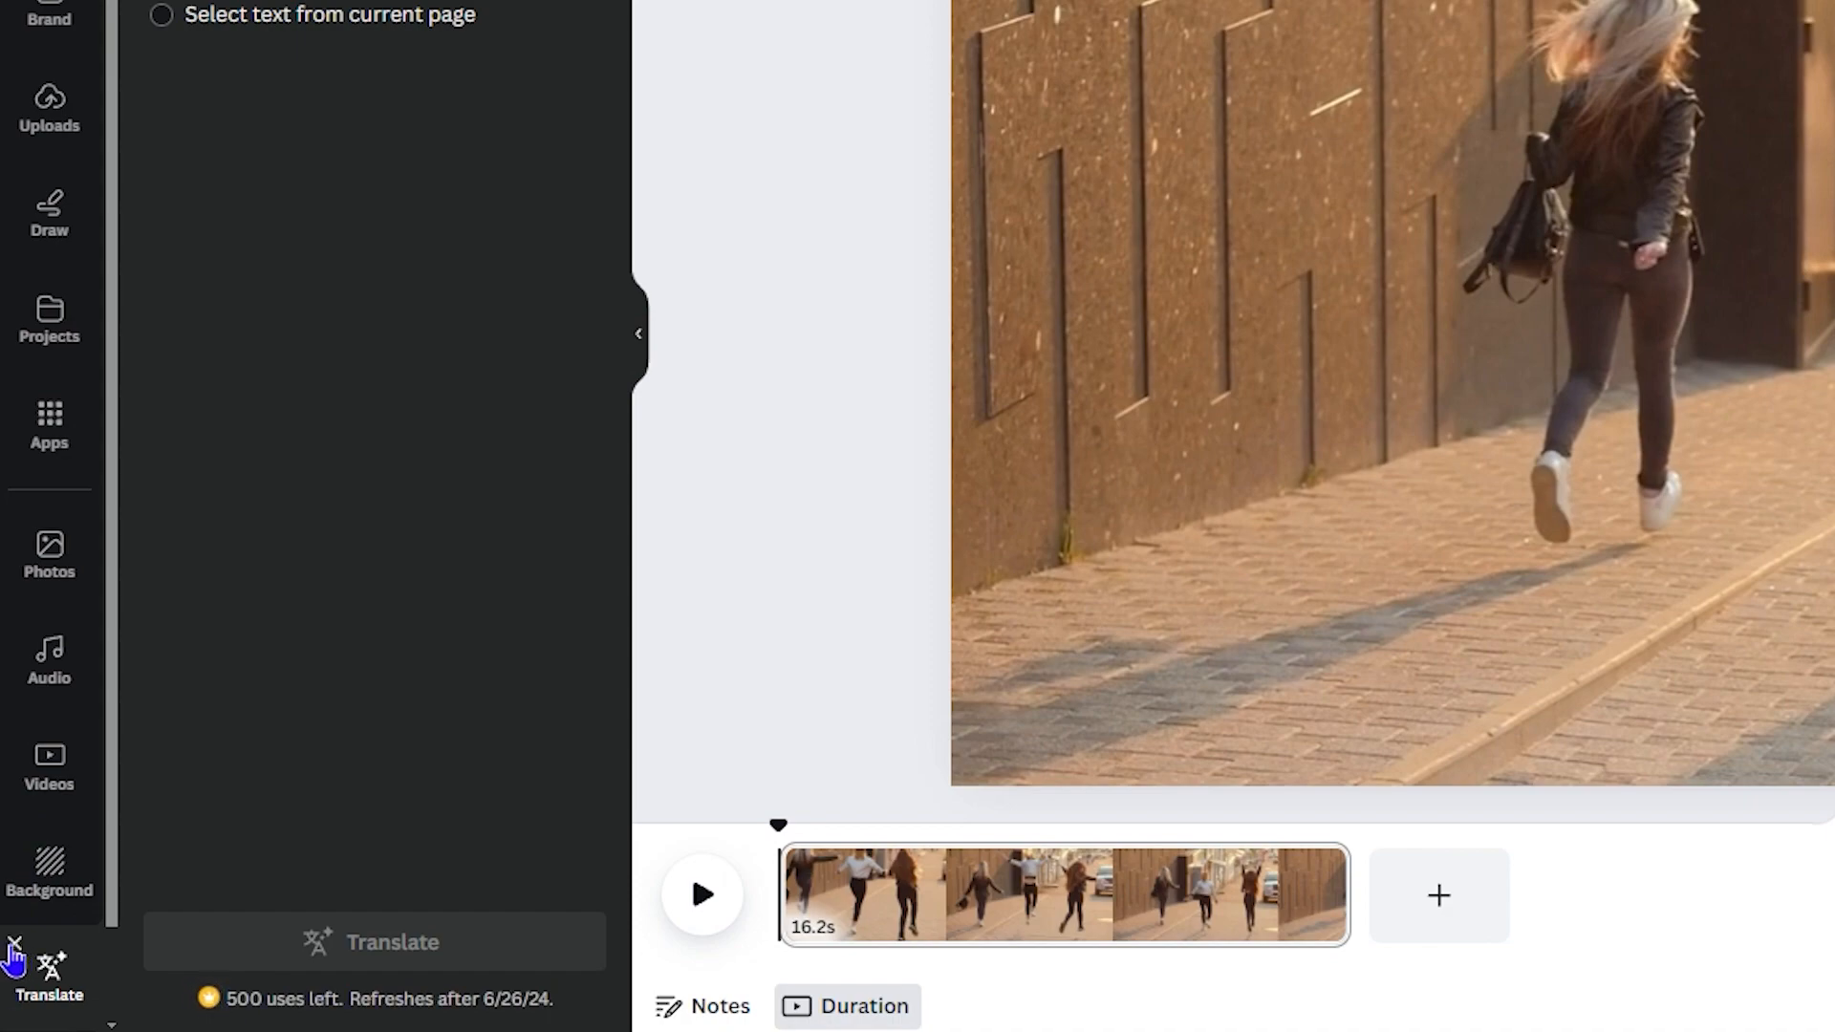
{"action": "left_click", "coordinate": [14, 946]}
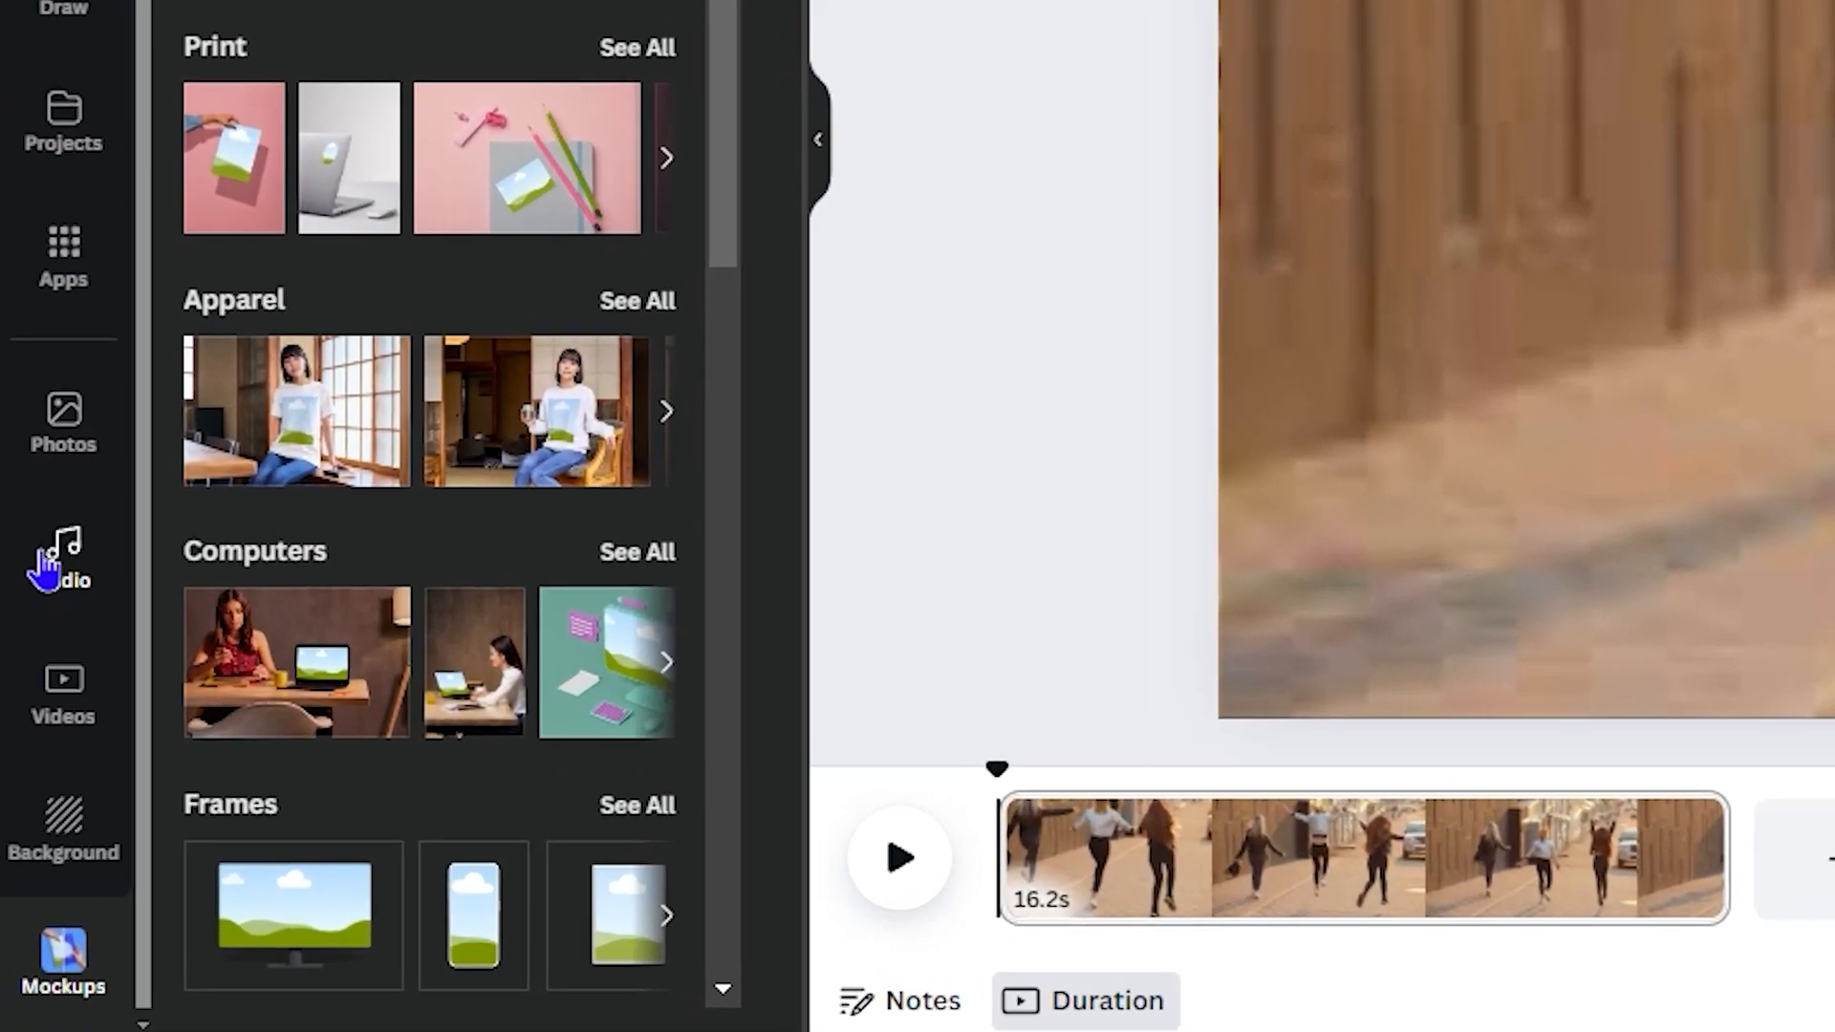
Step: Filter the audio library to free tracks only and scroll through the results
{"action": "left_click", "coordinate": [27, 765]}
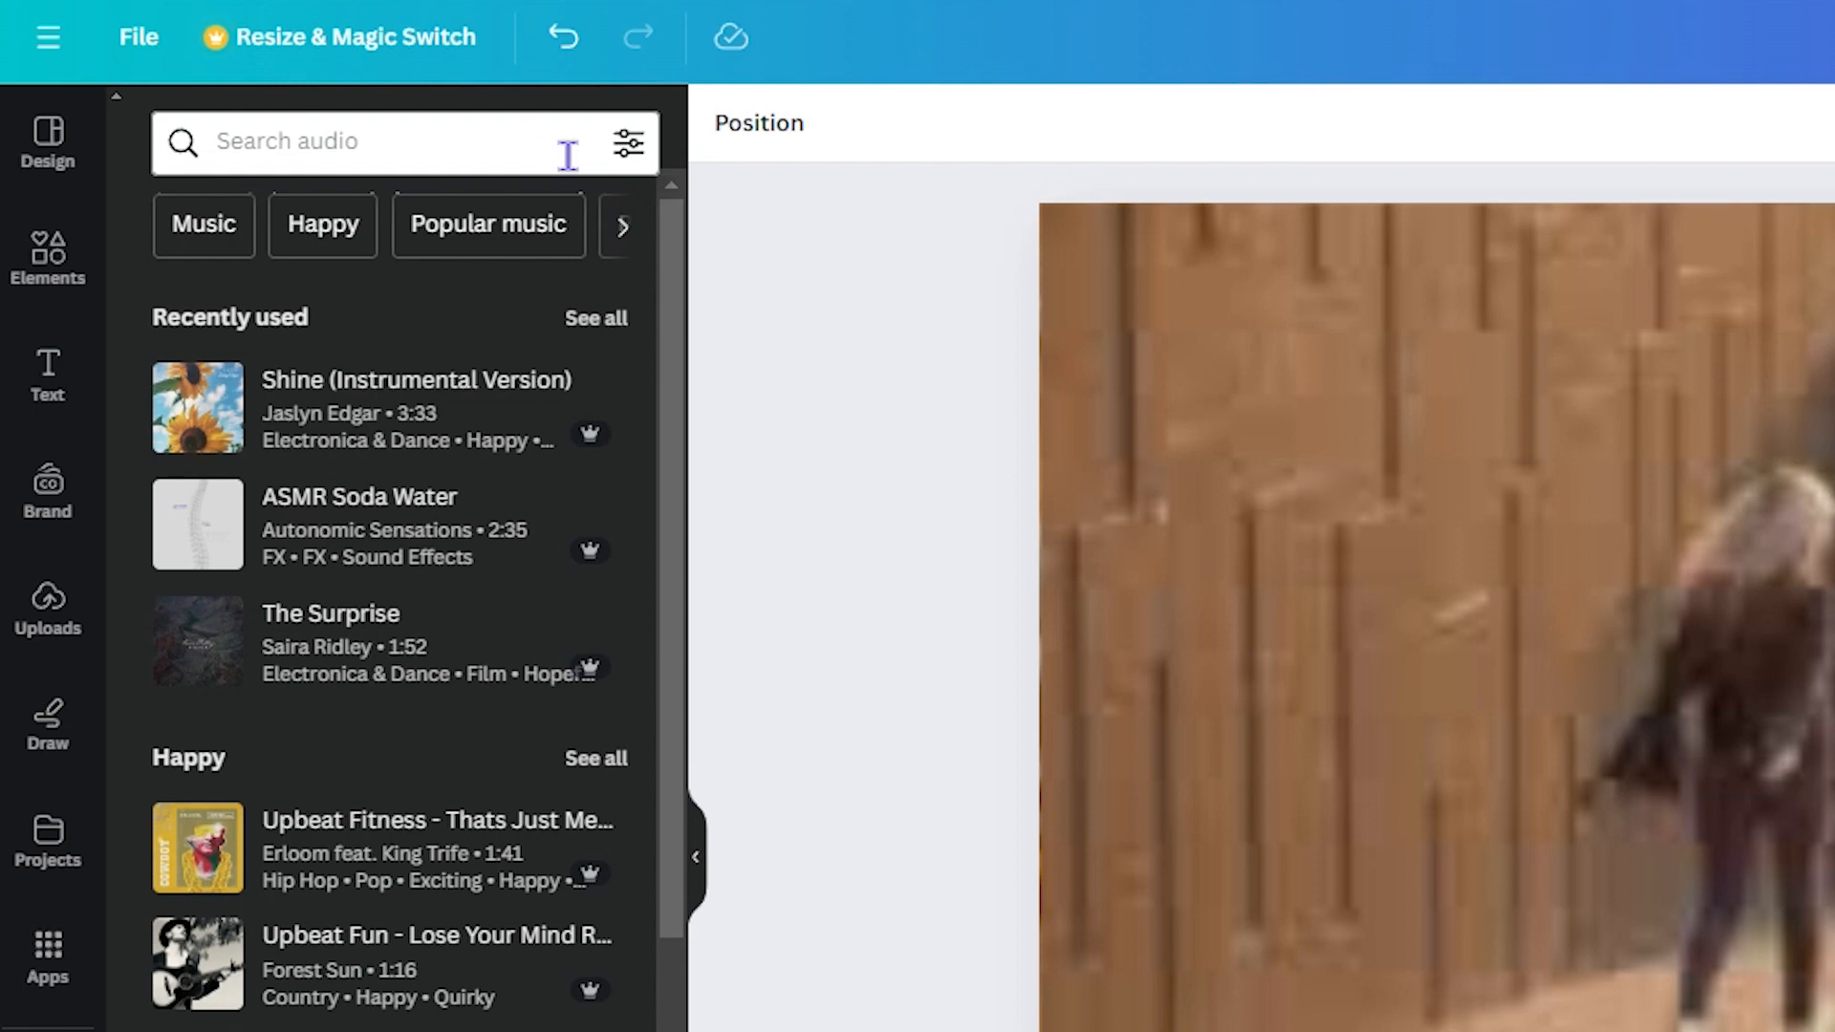
{"action": "left_click", "coordinate": [628, 144]}
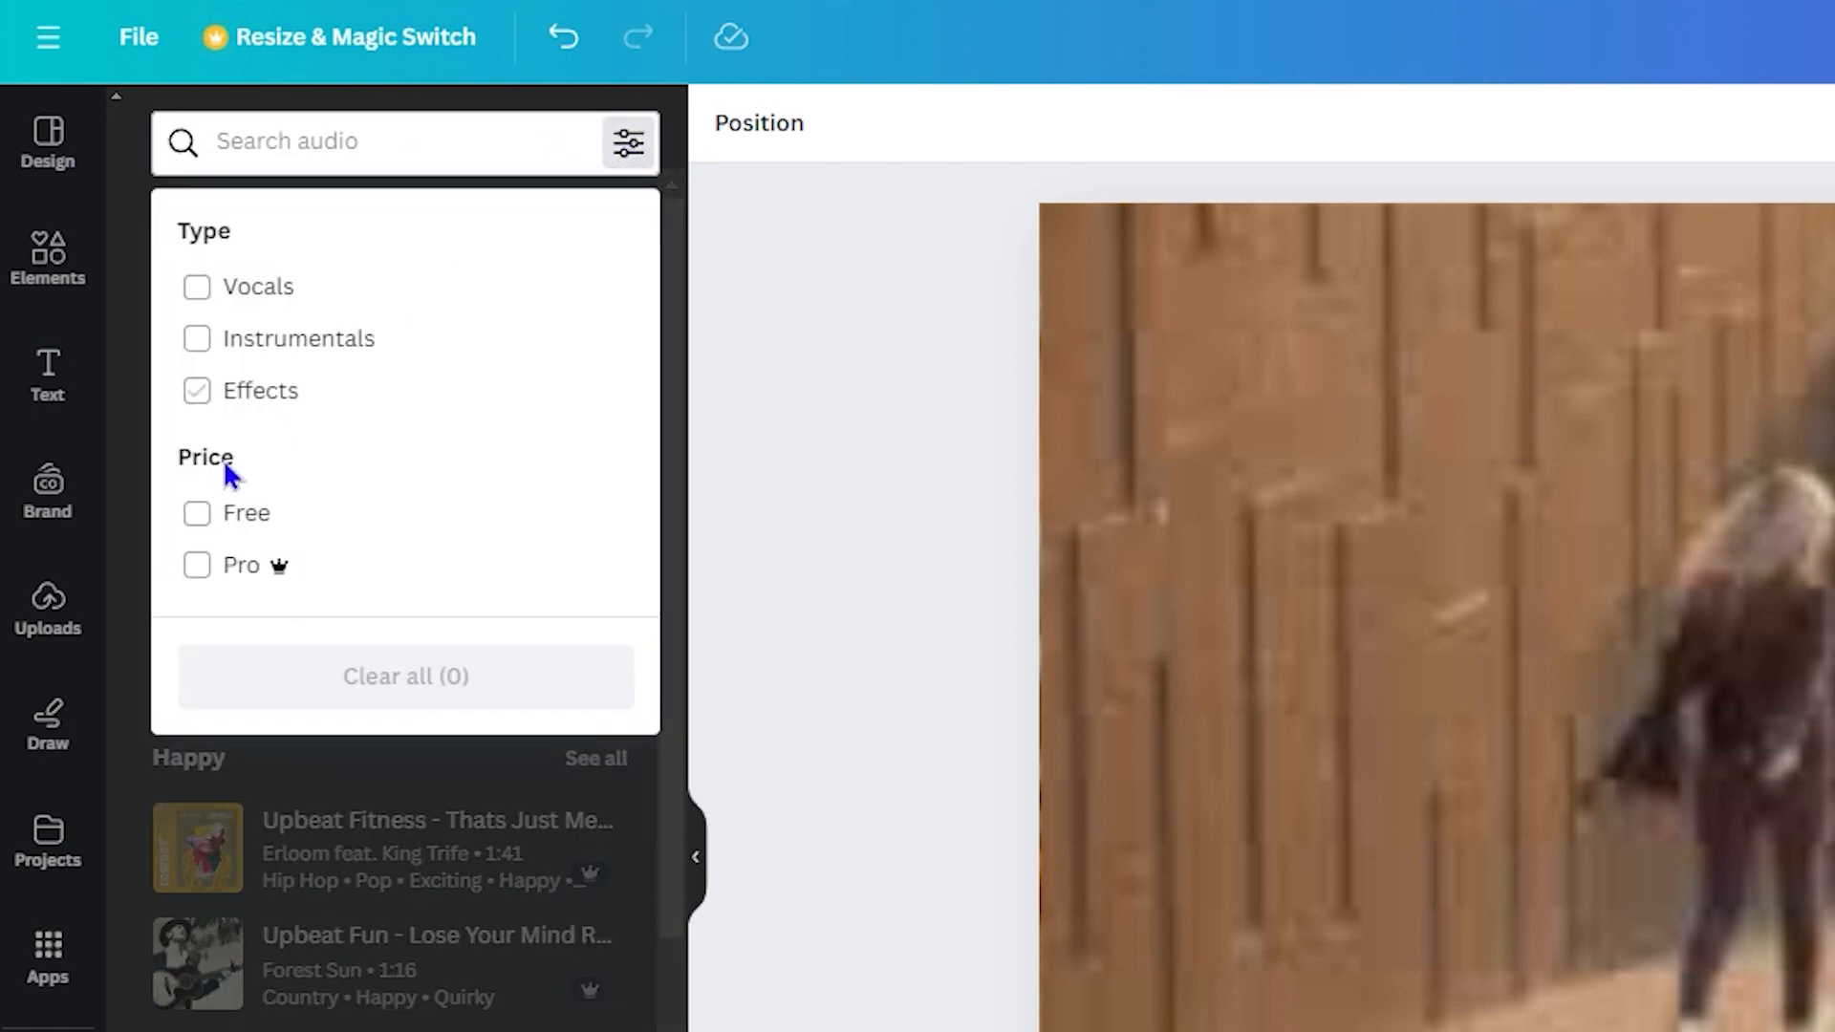
{"action": "left_click", "coordinate": [198, 516]}
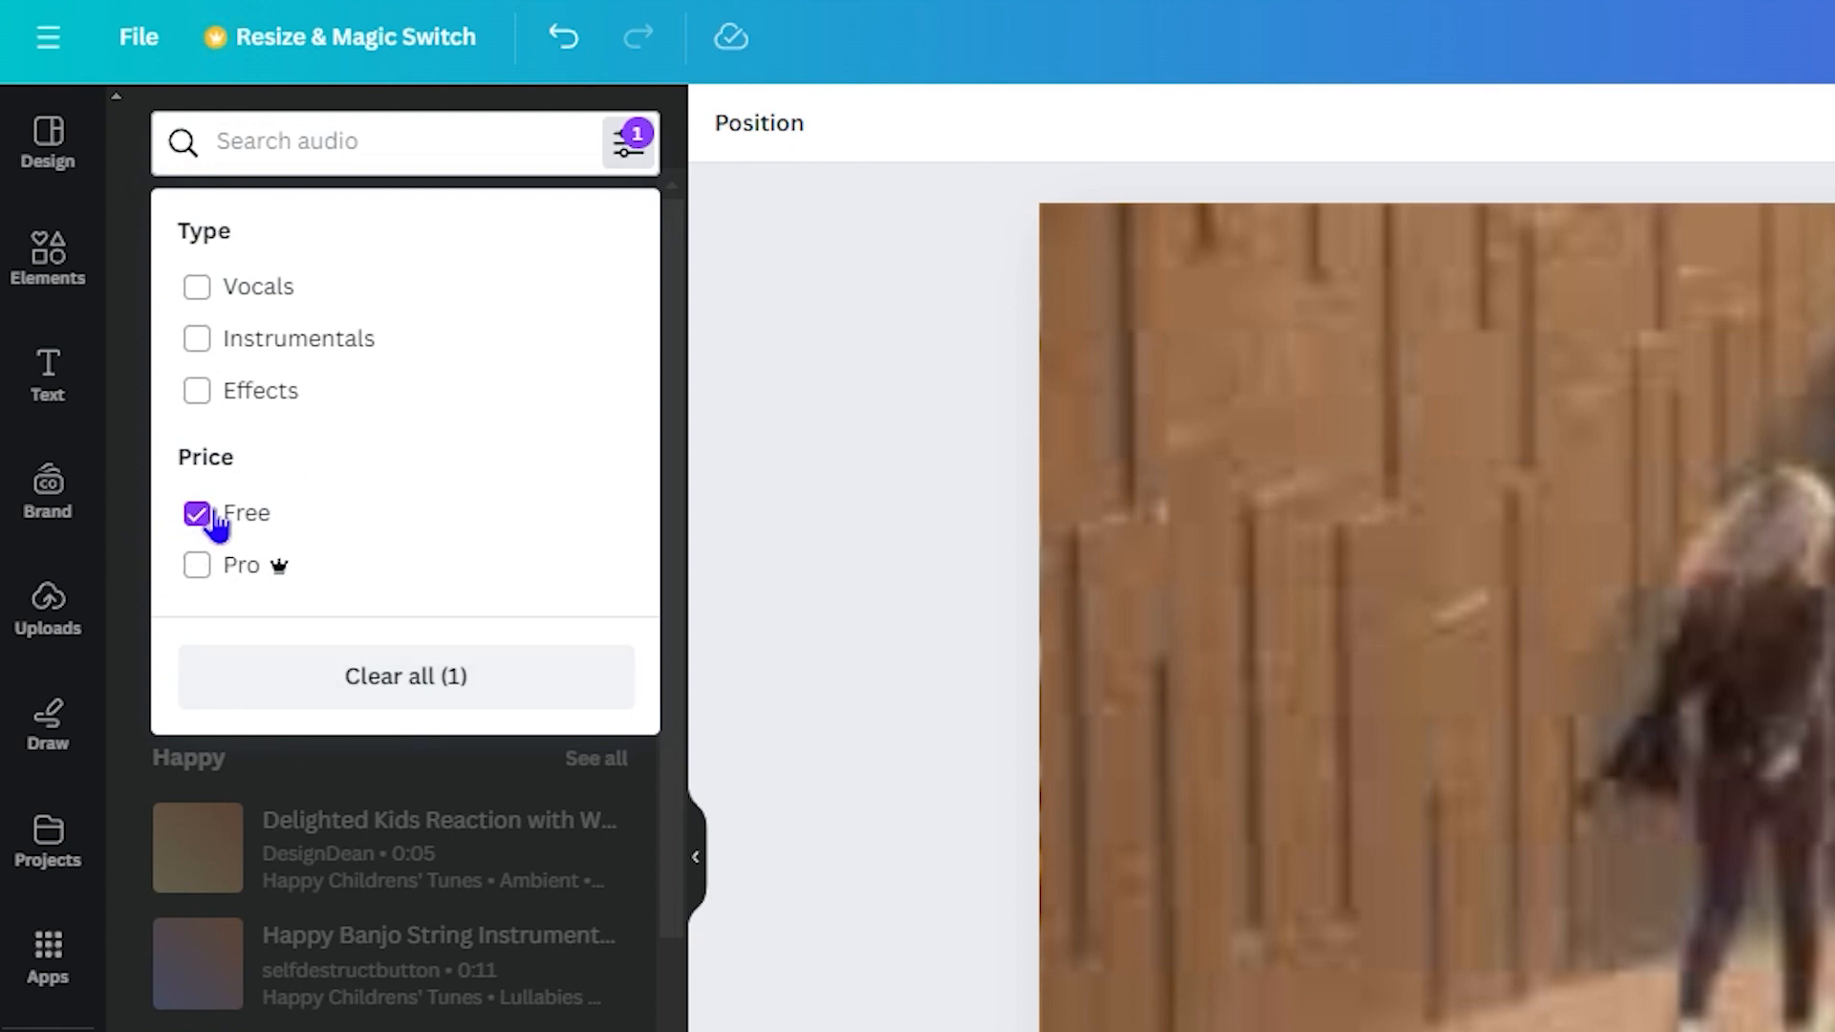
{"action": "left_click", "coordinate": [377, 874]}
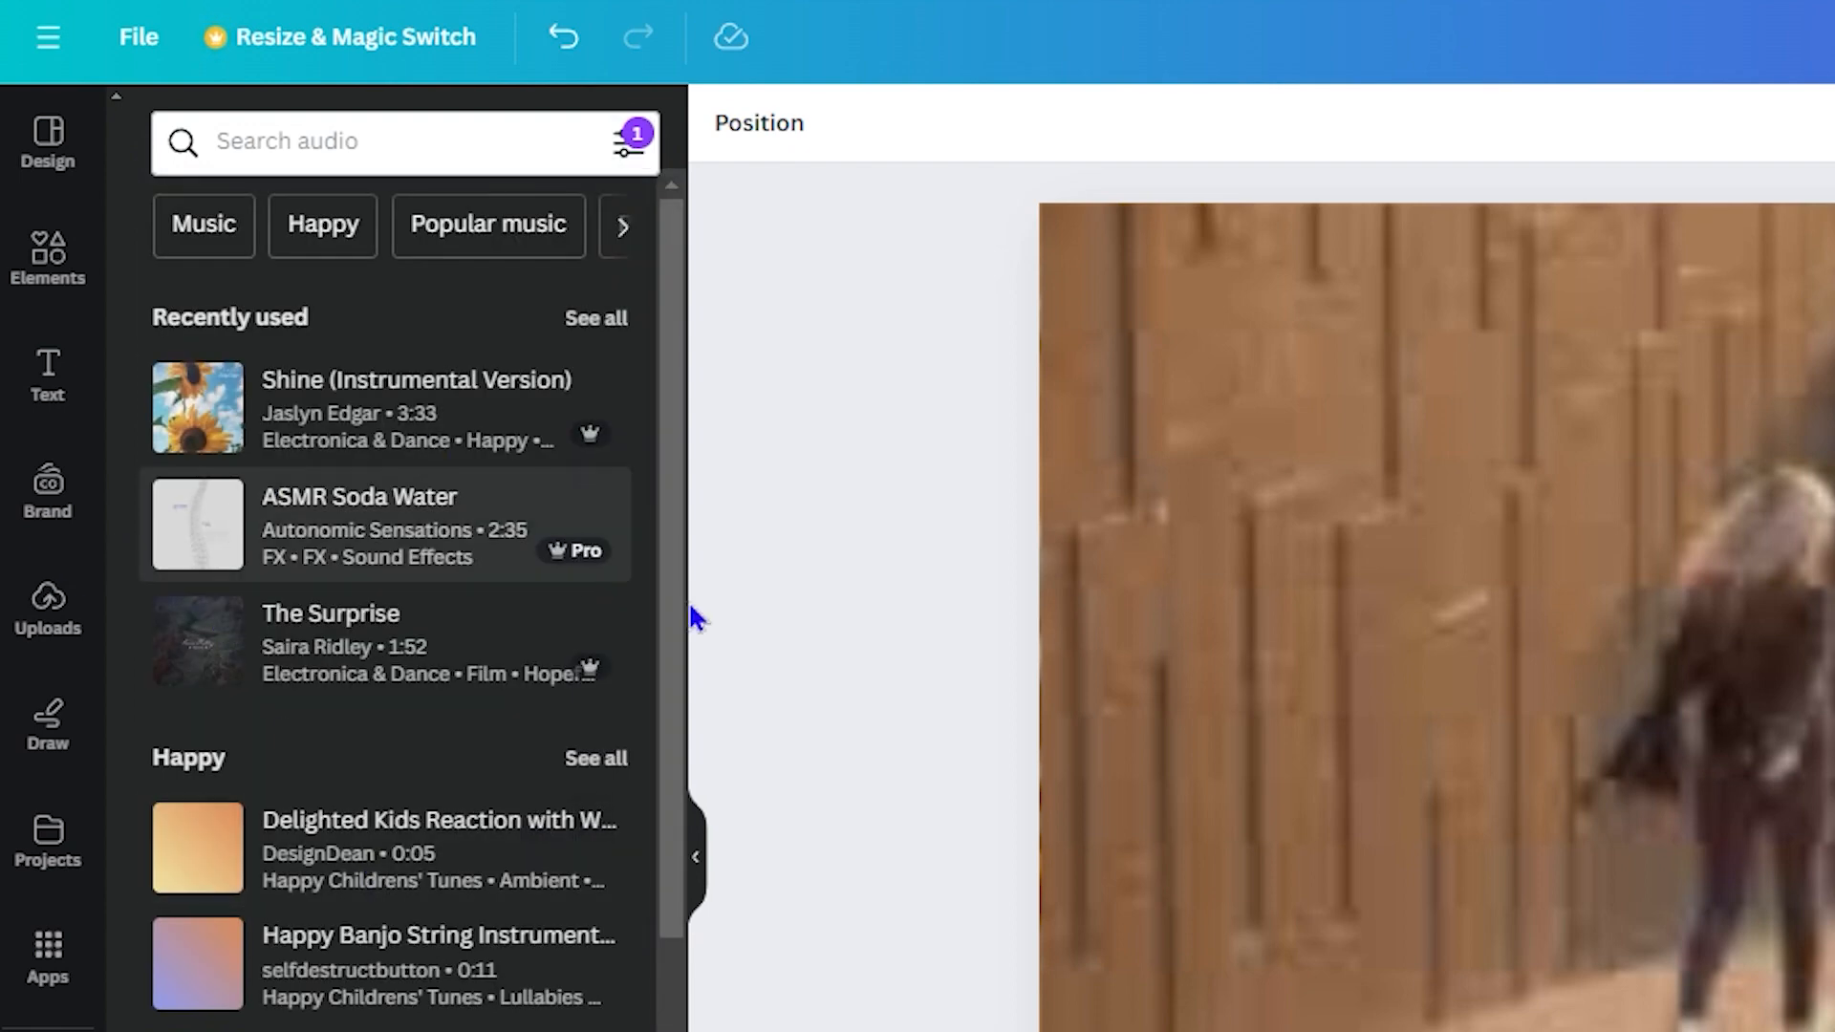
{"action": "scroll", "coordinate": [397, 609], "scroll_direction": "down", "scroll_amount": 2}
{"action": "scroll", "coordinate": [396, 608], "scroll_direction": "down", "scroll_amount": 8}
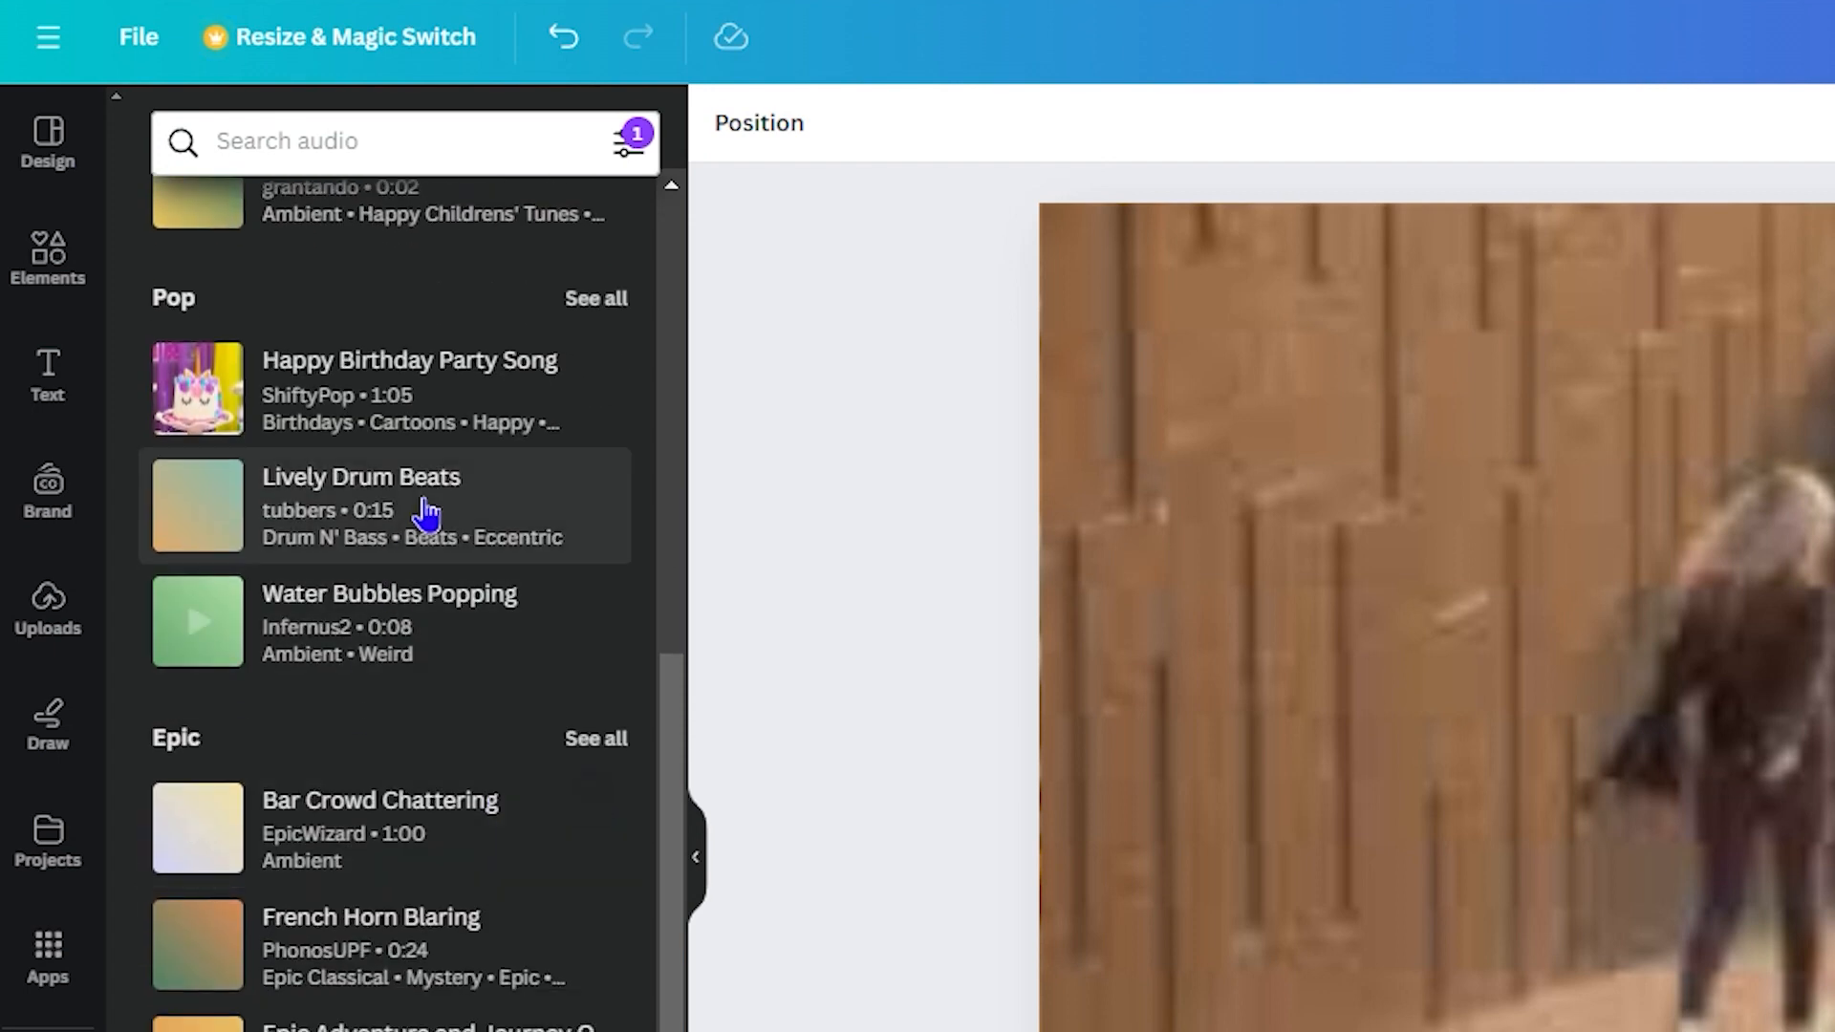
{"action": "scroll", "coordinate": [564, 450], "scroll_direction": "up", "scroll_amount": 10}
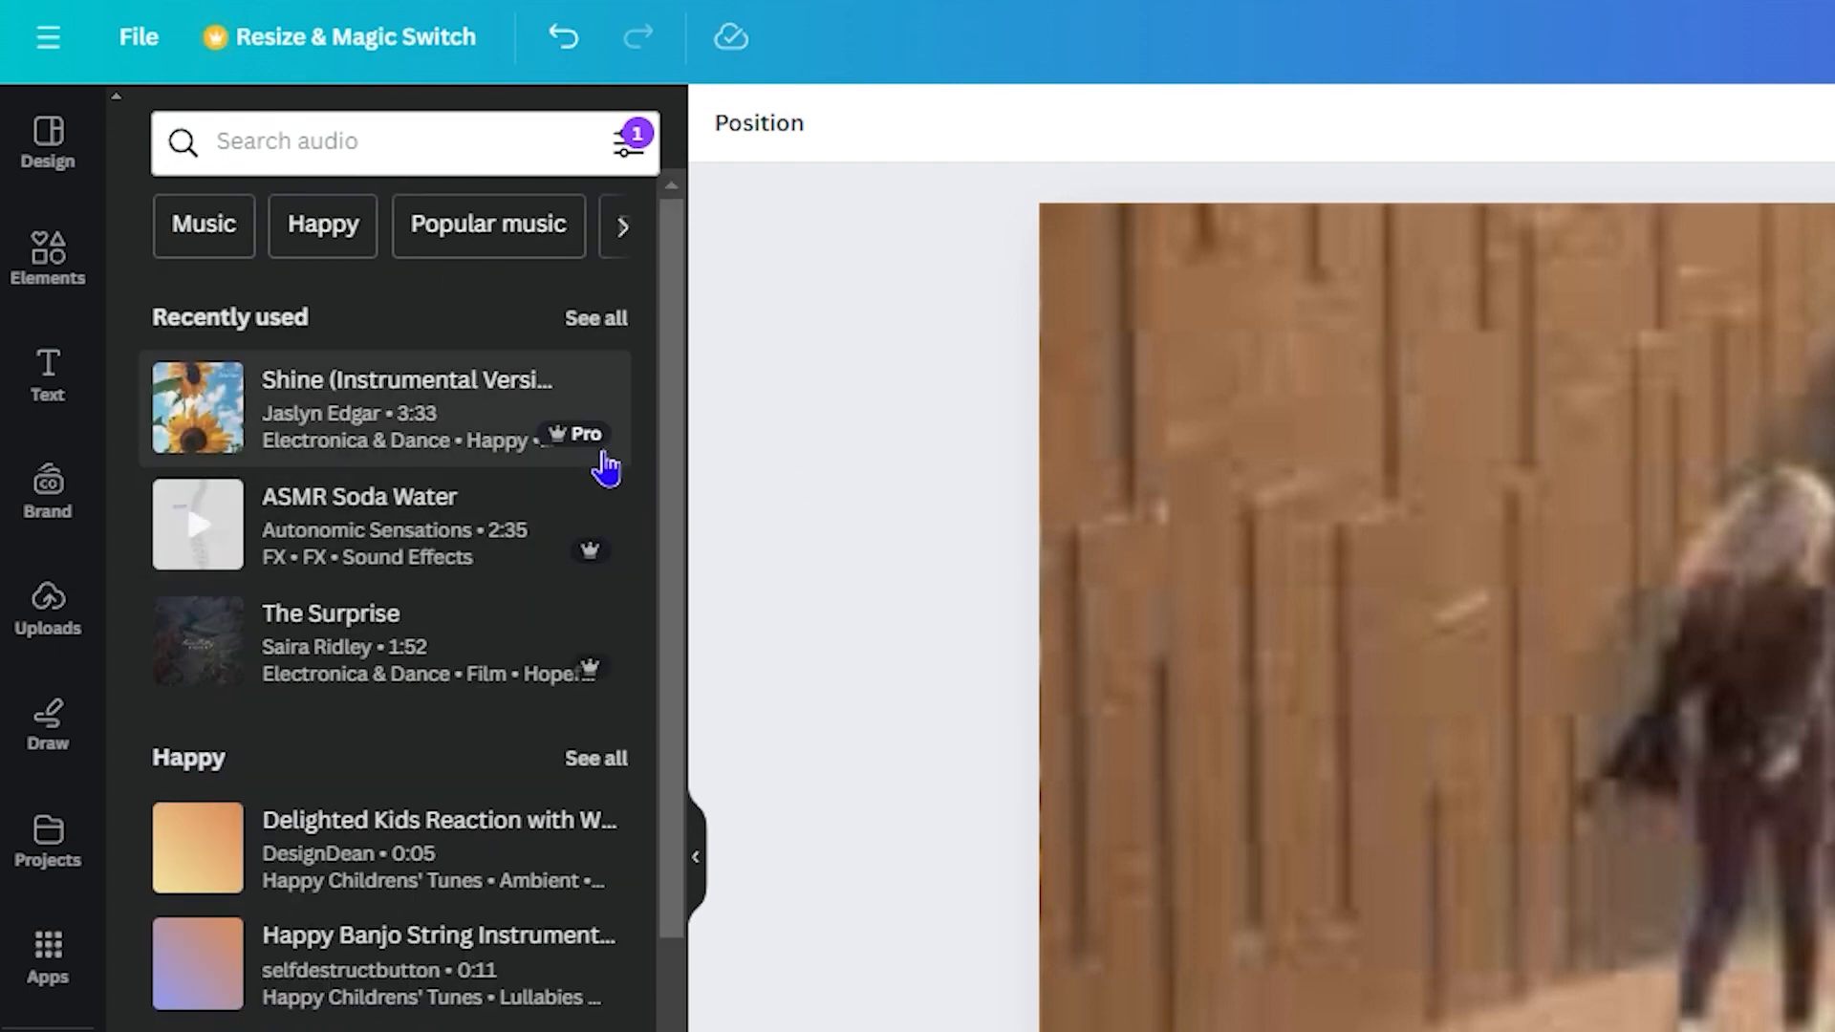
{"action": "mouse_move", "coordinate": [578, 457]}
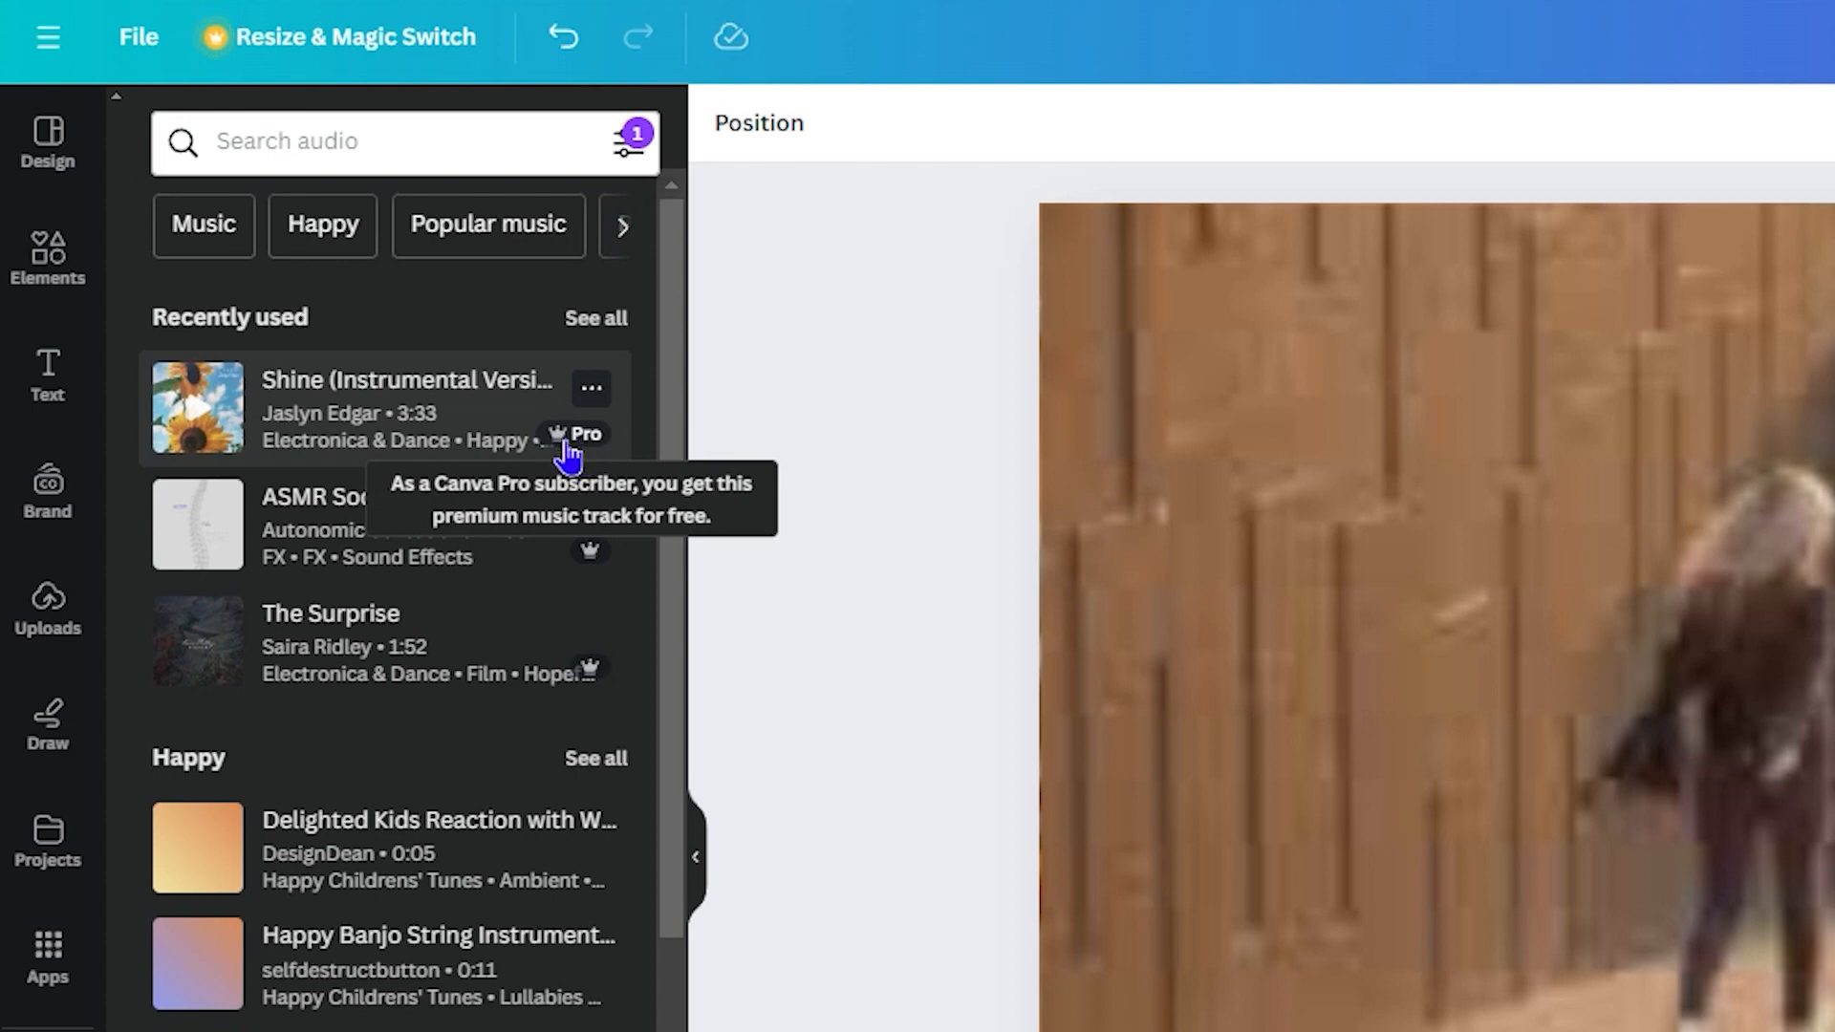
Step: Uncheck the Free price filter so Pro tracks are listed as well
{"action": "left_click", "coordinate": [627, 144]}
{"action": "left_click", "coordinate": [206, 535]}
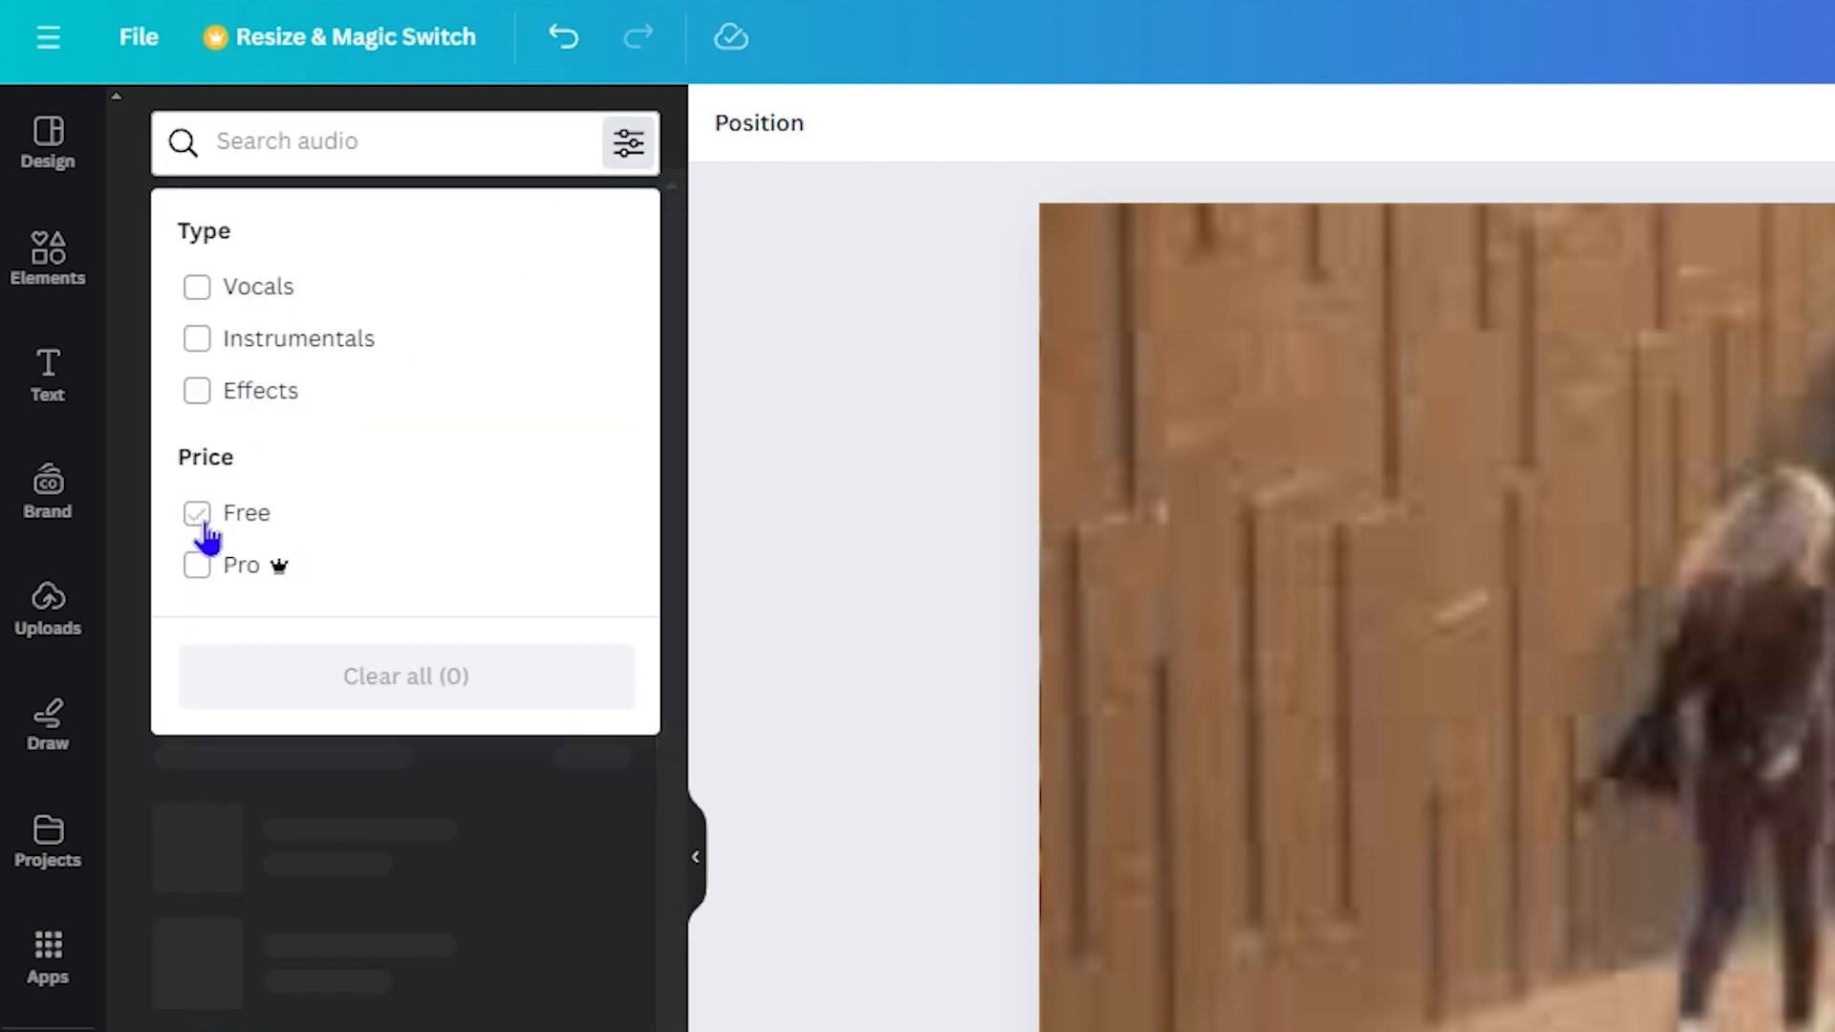
{"action": "left_click", "coordinate": [366, 856]}
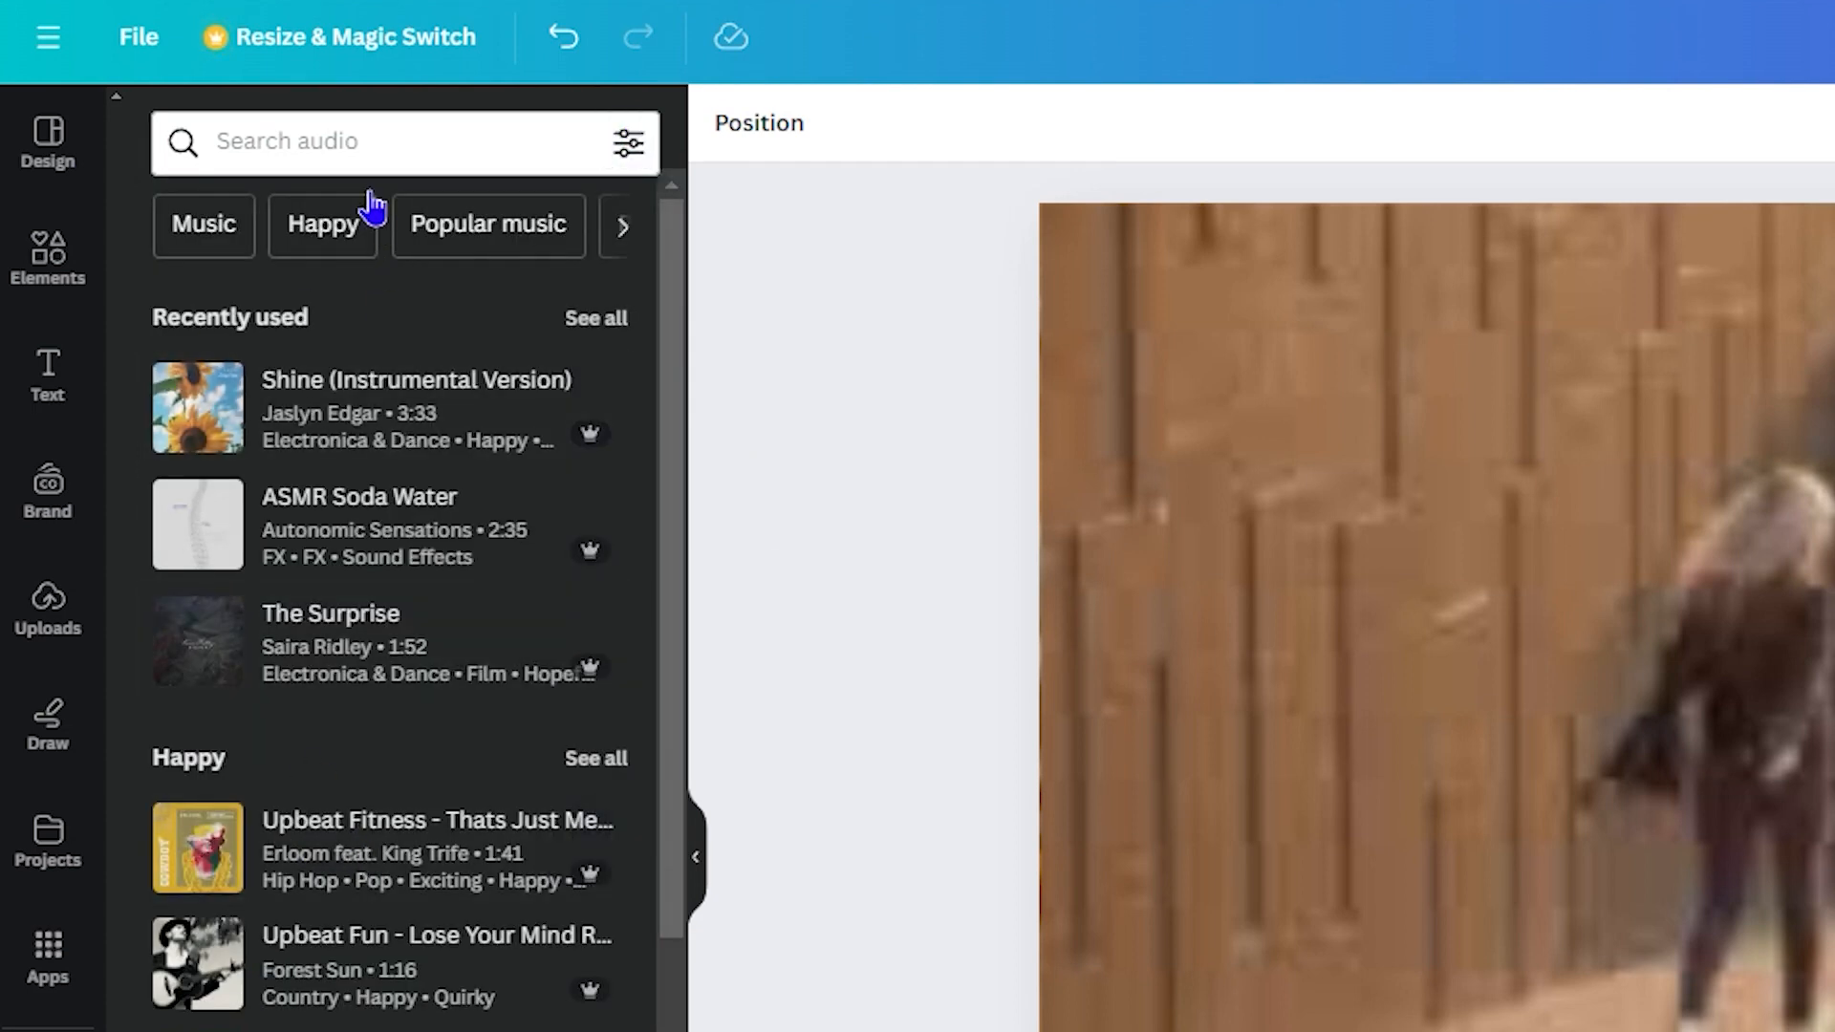
Step: Search the audio library for 'summer' and add the Everything track to the video
{"action": "left_click", "coordinate": [344, 143]}
{"action": "type", "text": "sy"}
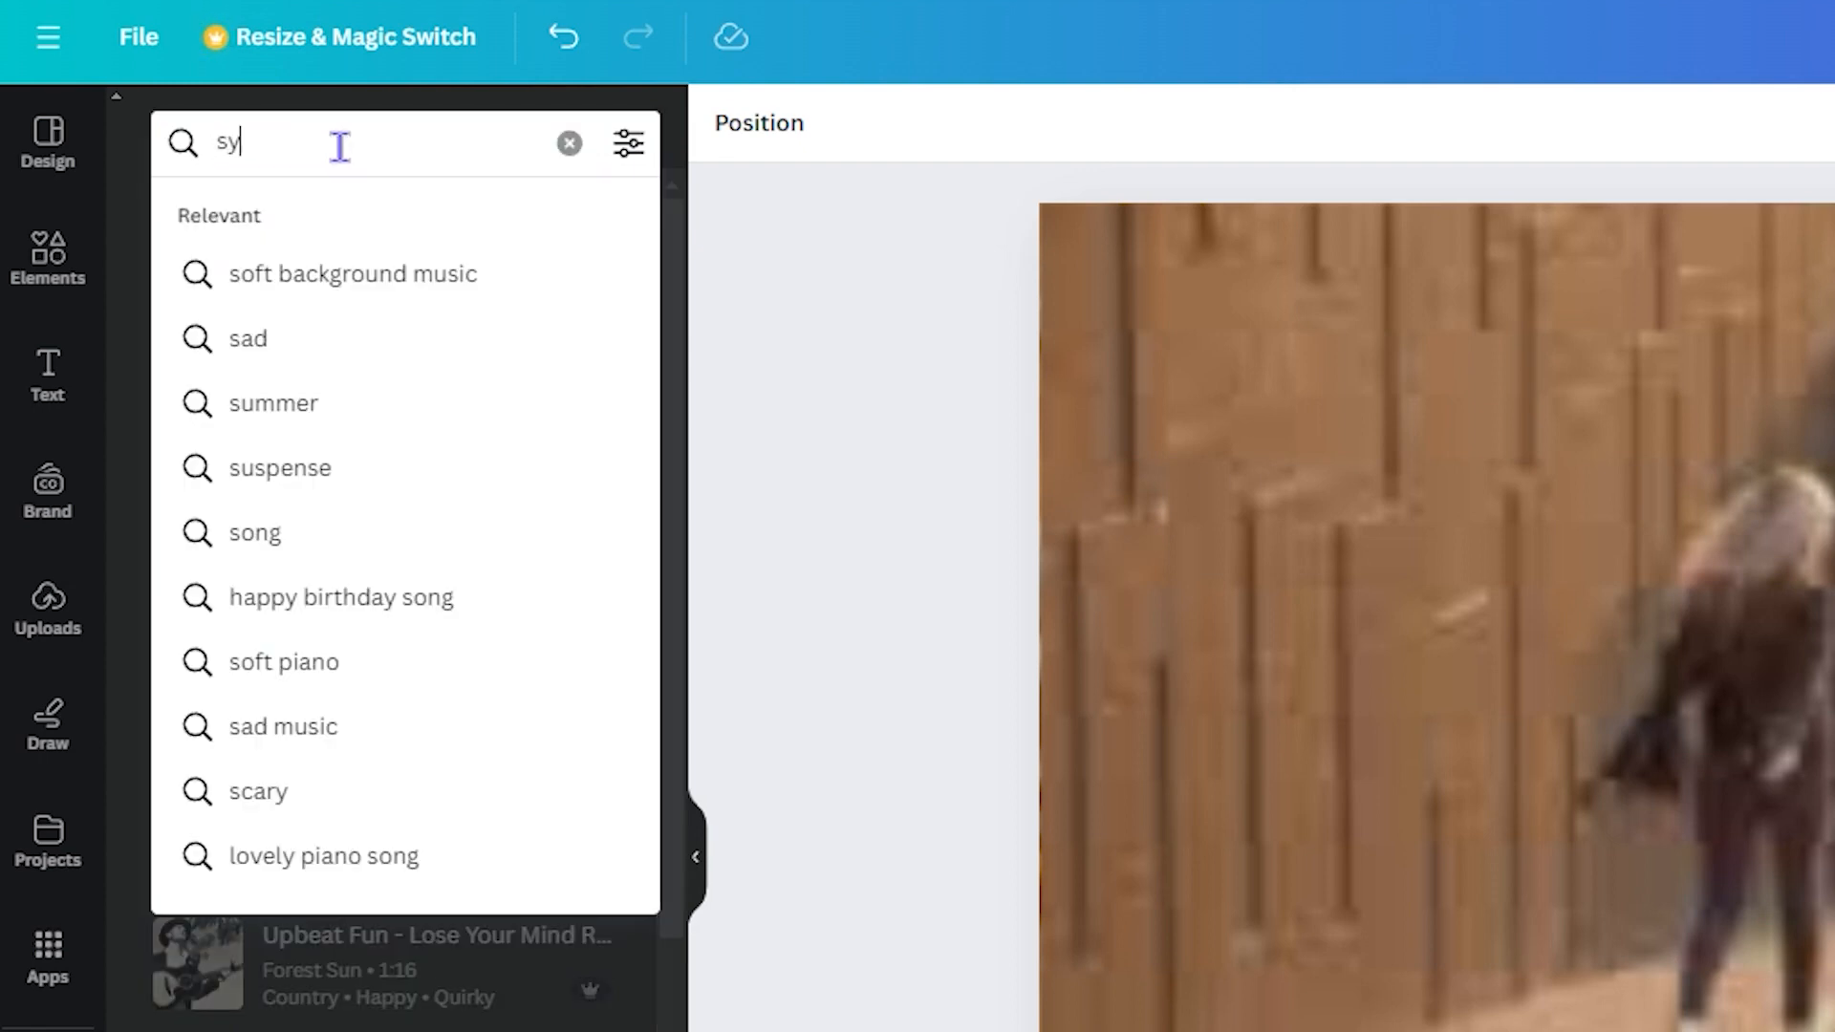
{"action": "type", "text": "um"}
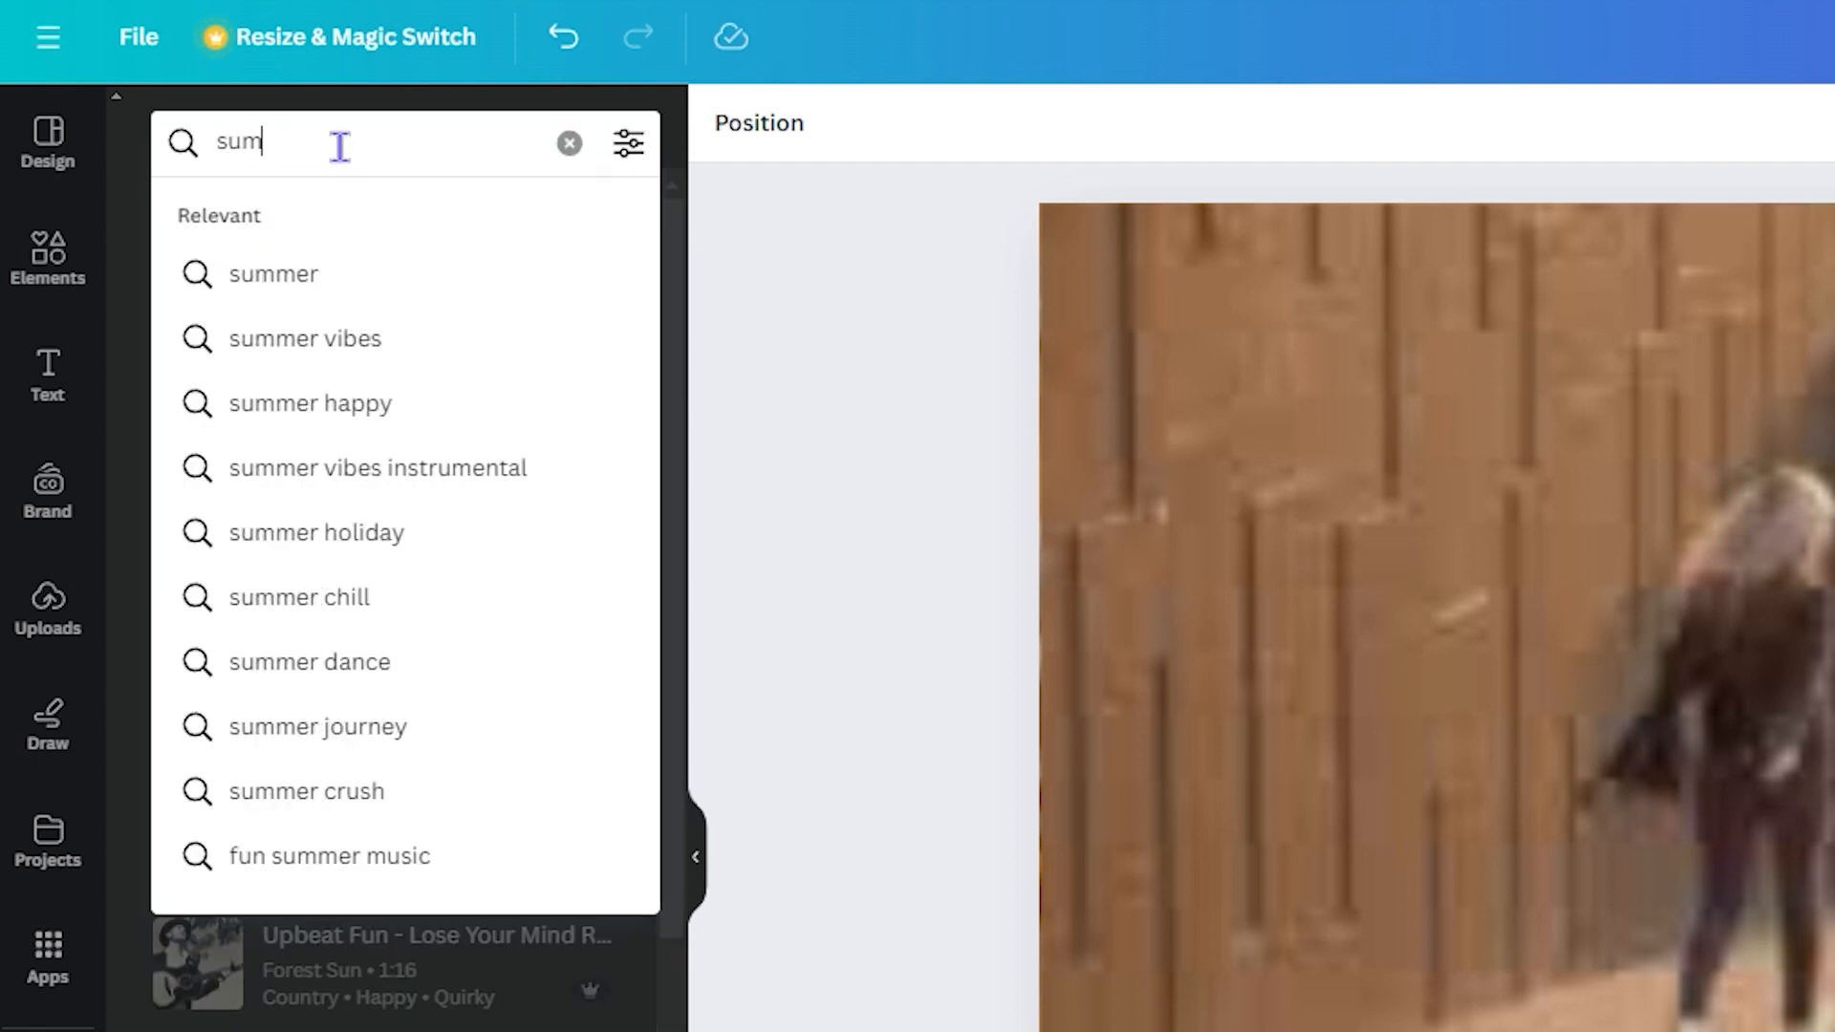
{"action": "type", "text": "mer"}
{"action": "key", "text": "Return"}
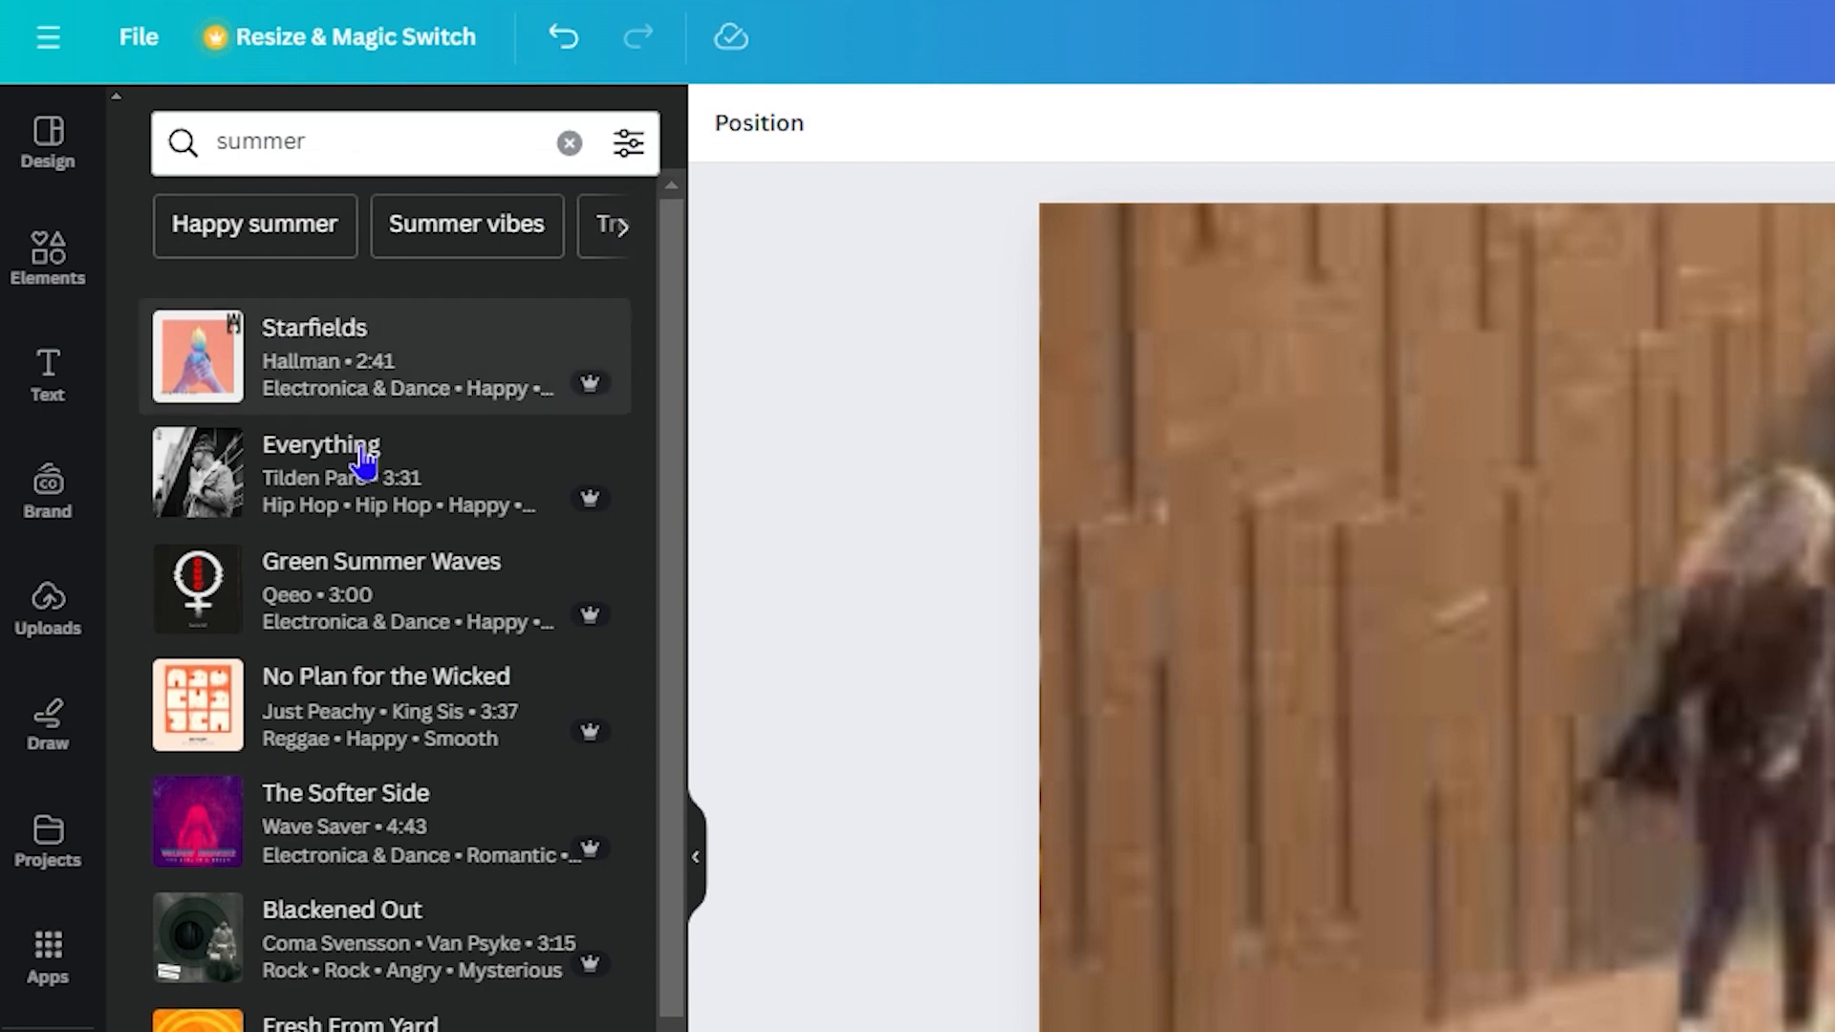
{"action": "left_click", "coordinate": [323, 483]}
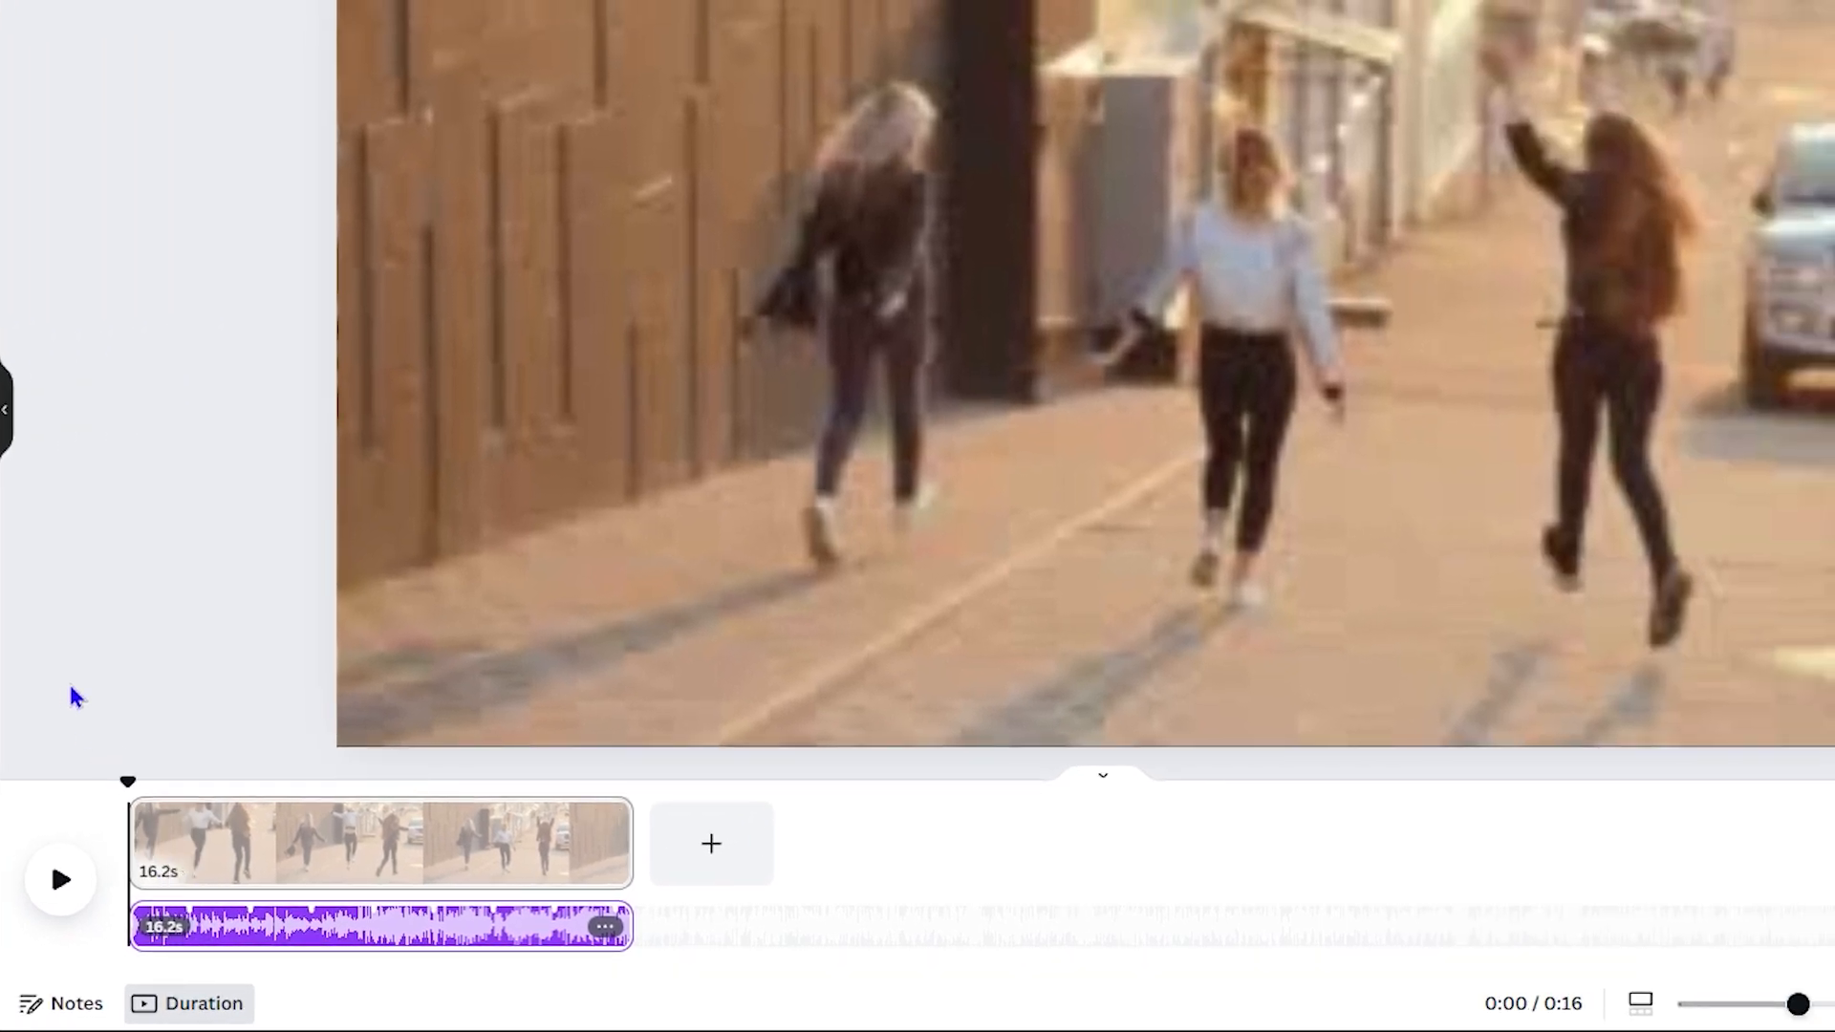
Step: Preview the video with the Everything music, then bring up the audio clip's options
{"action": "key", "text": "space"}
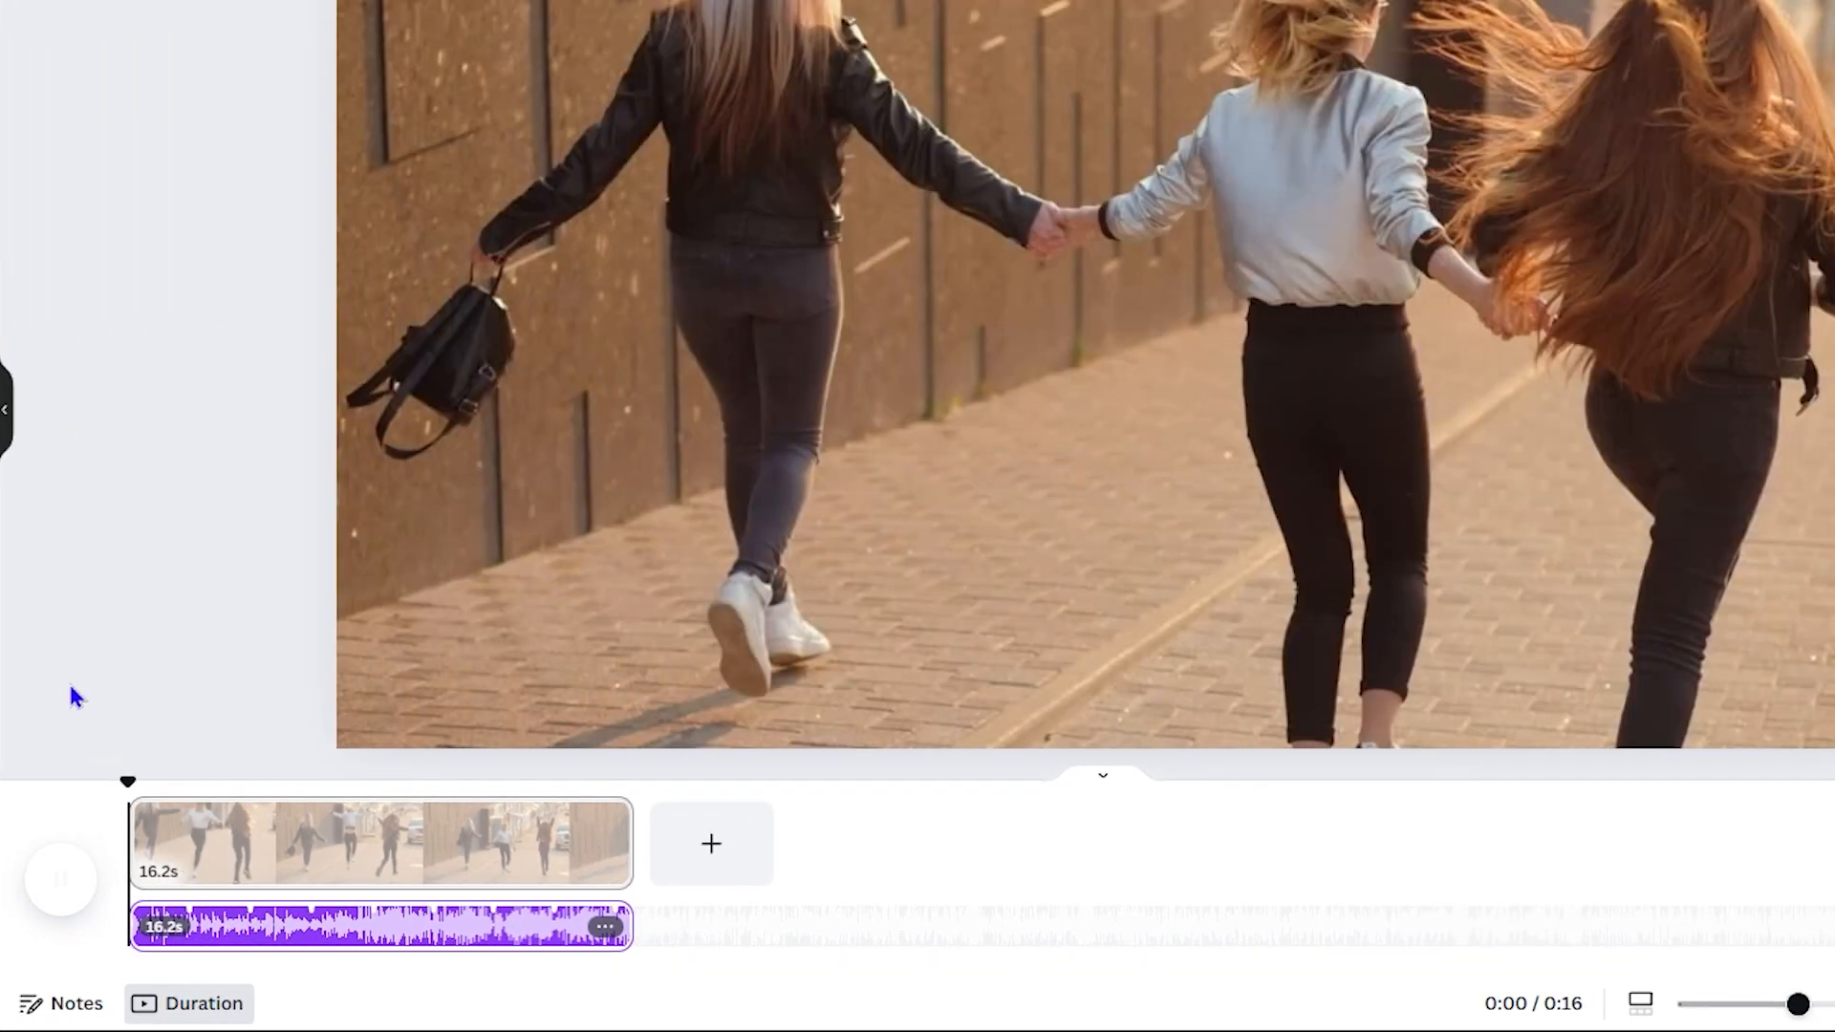
{"action": "key", "text": "space"}
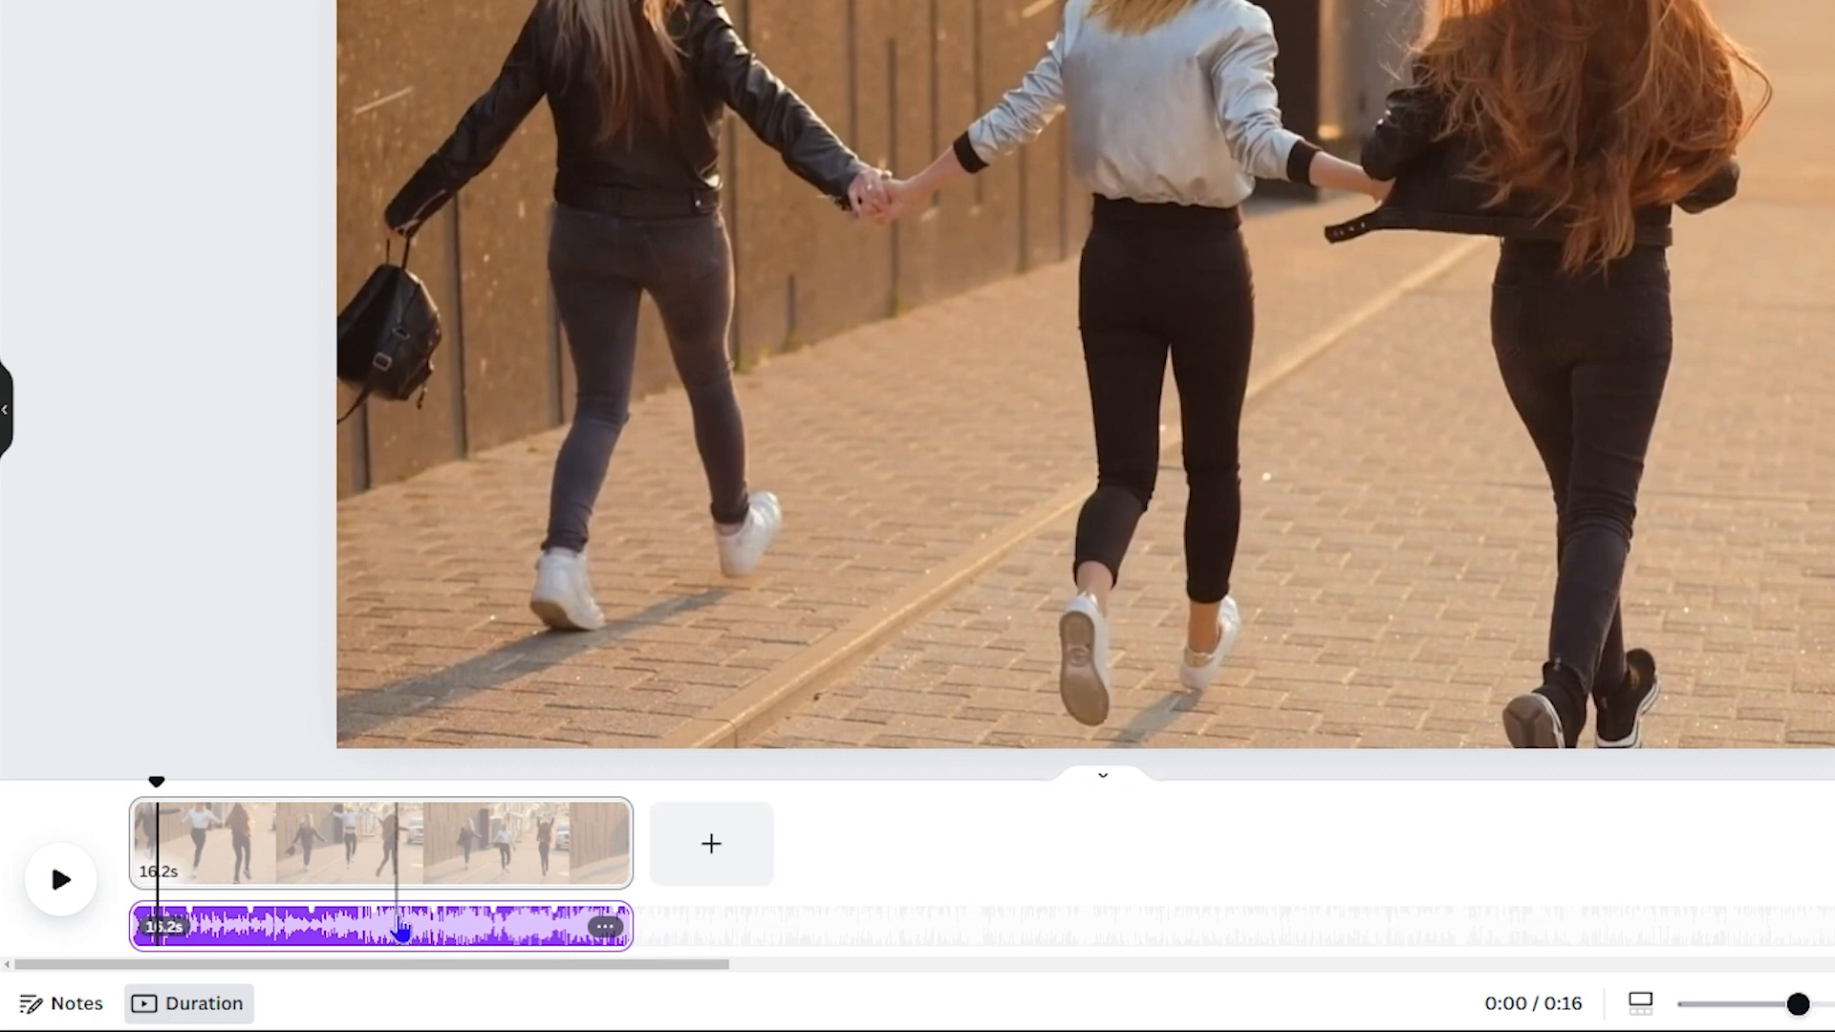
{"action": "left_click", "coordinate": [605, 929]}
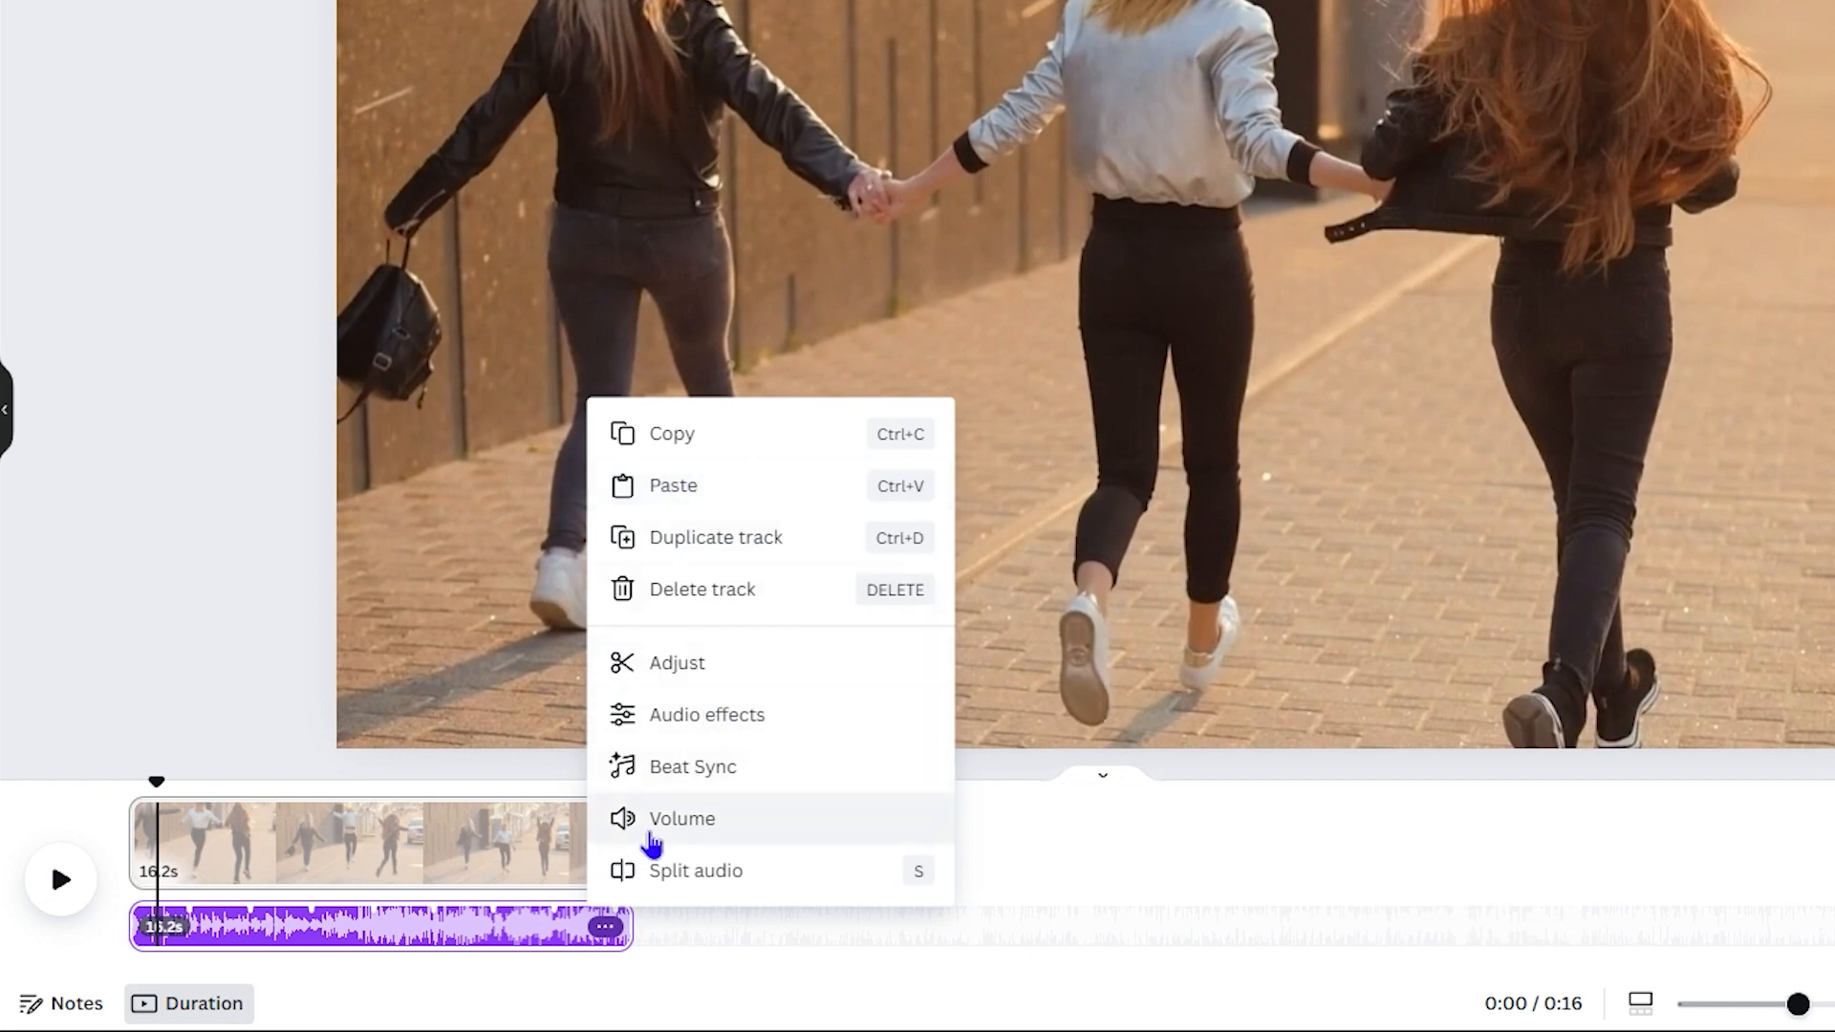
Step: Set the Everything track's volume to 51 and rewind the playhead to 0.0s
{"action": "left_click", "coordinate": [648, 824]}
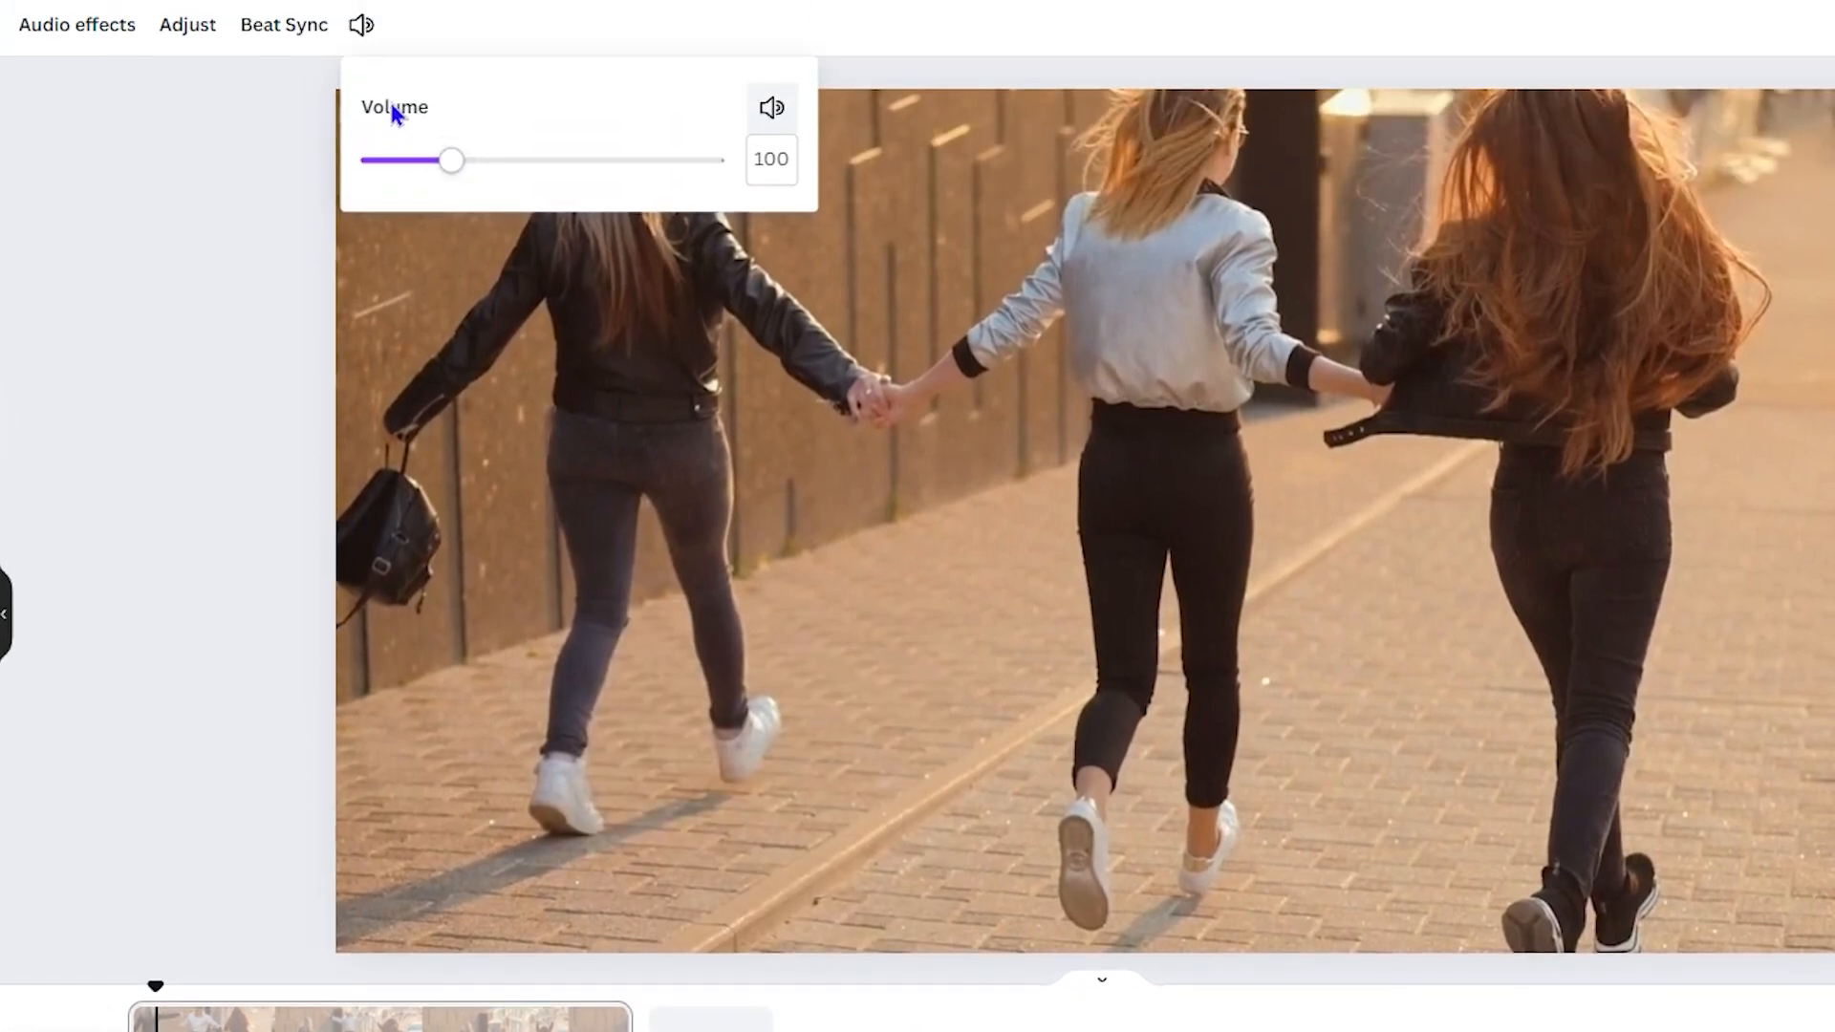
{"action": "mouse_move", "coordinate": [435, 189]}
{"action": "left_mouse_down"}
{"action": "mouse_move", "coordinate": [389, 172]}
{"action": "mouse_move", "coordinate": [739, 208]}
{"action": "mouse_move", "coordinate": [545, 180]}
{"action": "mouse_move", "coordinate": [412, 190]}
{"action": "left_mouse_up"}
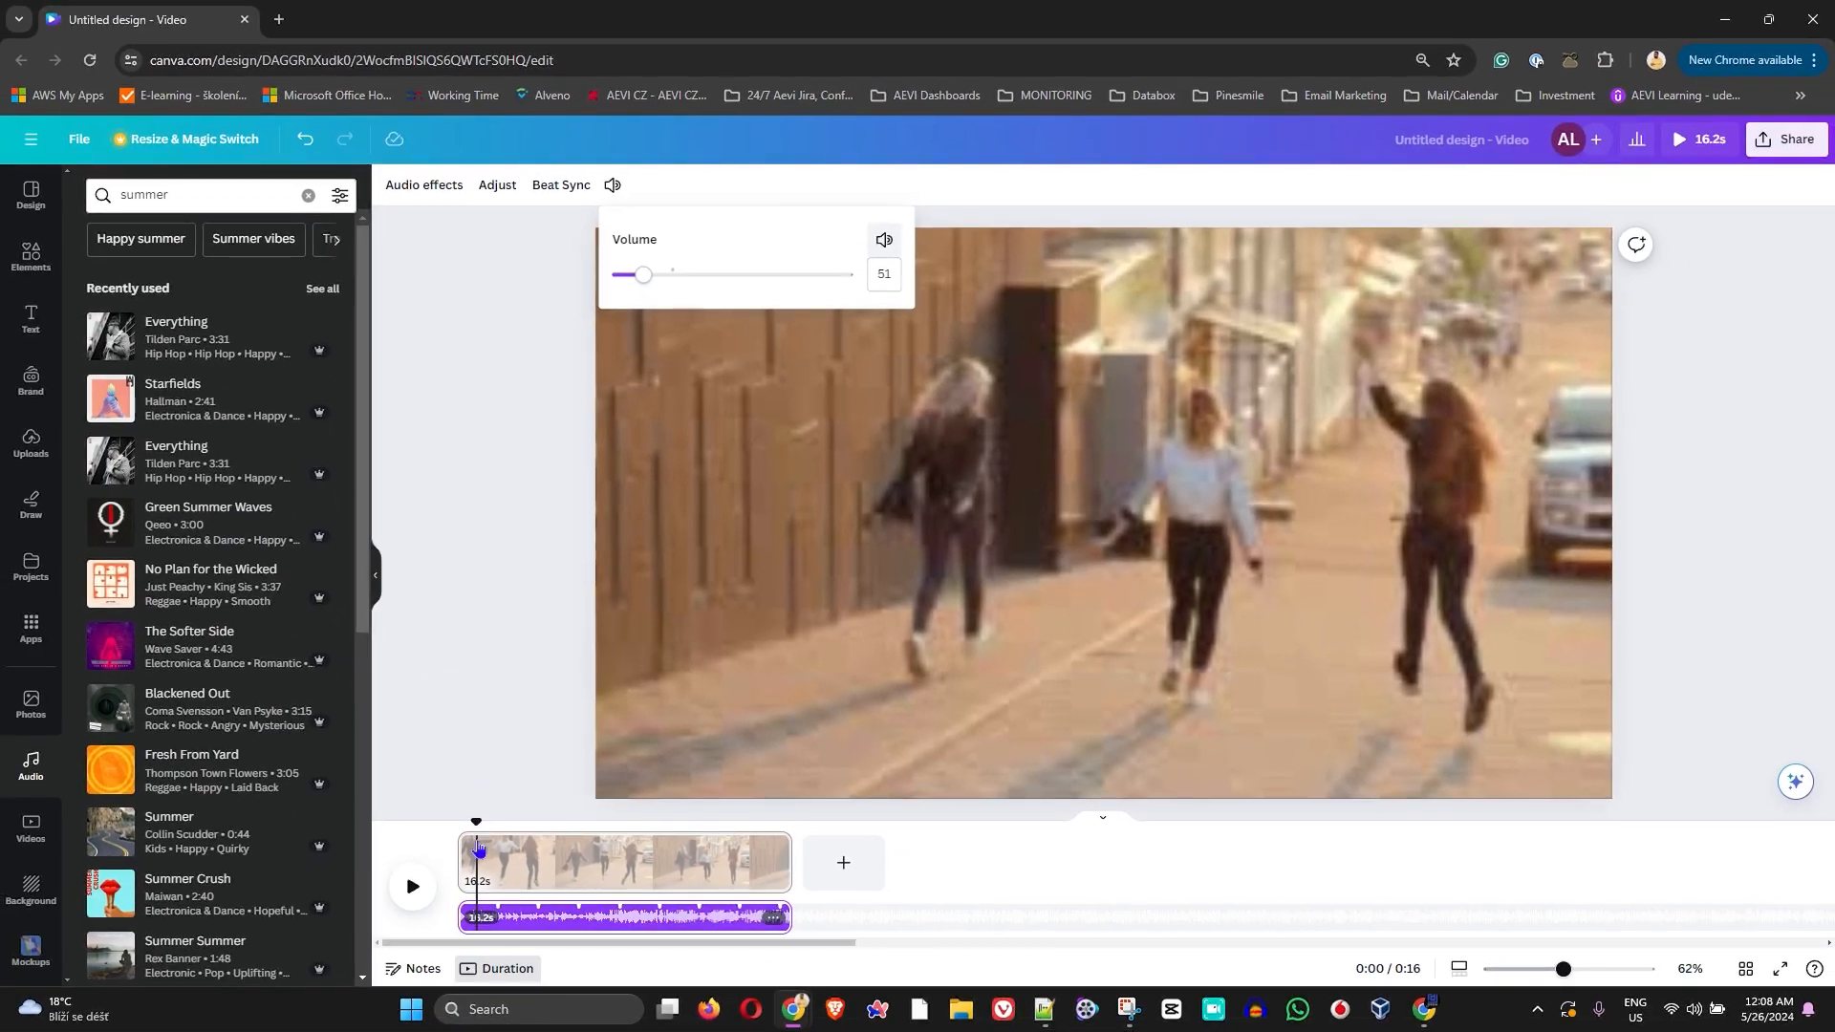
{"action": "left_click_drag", "start_coordinate": [475, 822], "coordinate": [458, 822]}
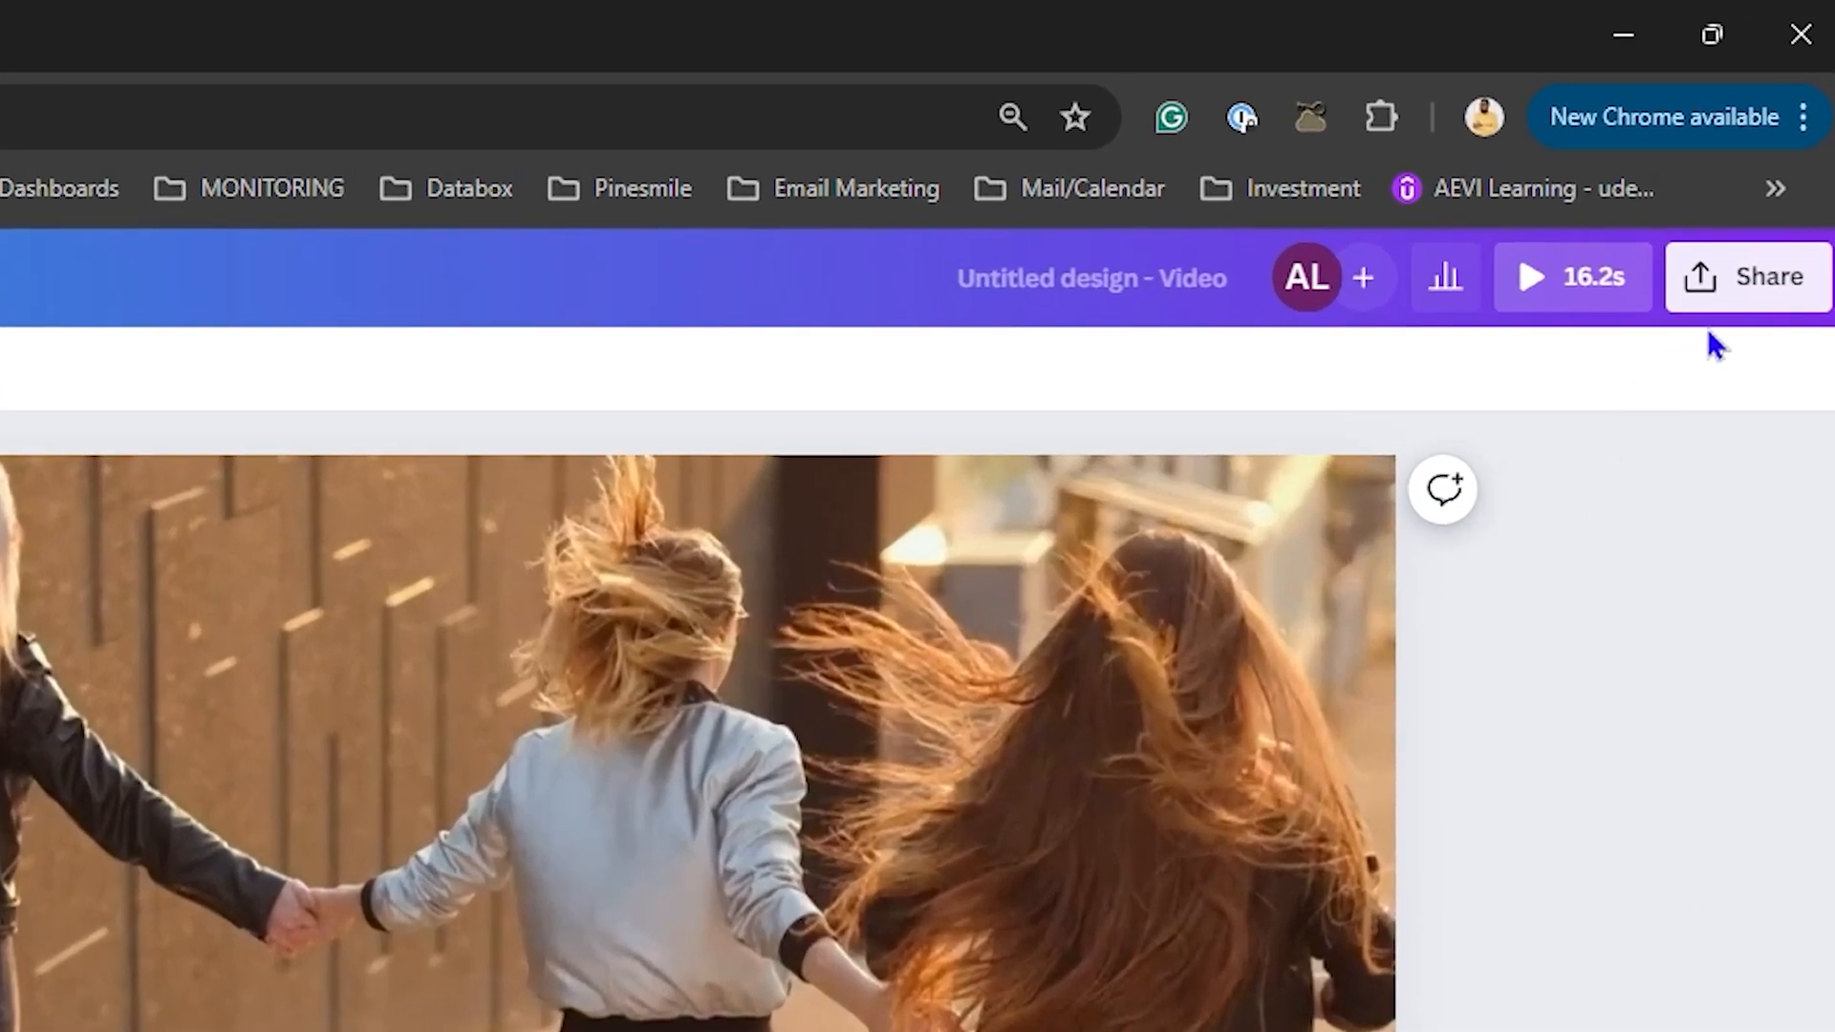
Step: Bring up the Share panel's download settings for the video
{"action": "left_click", "coordinate": [1735, 291]}
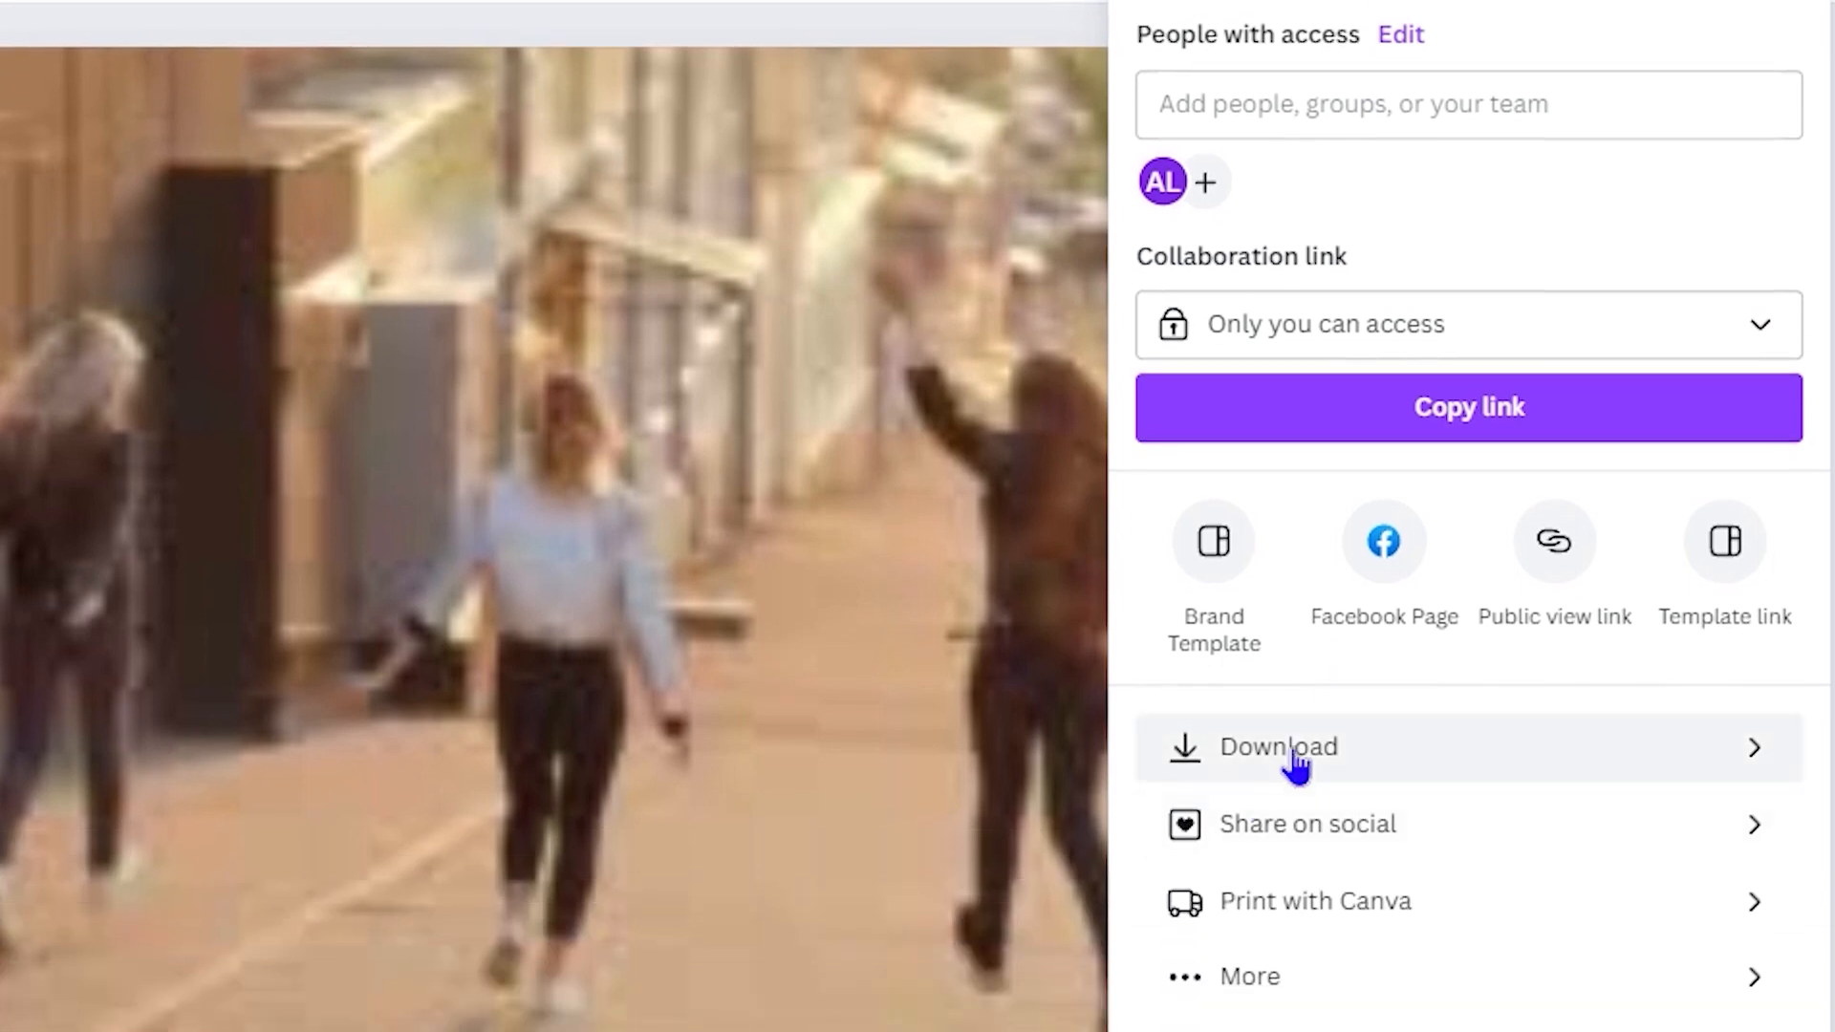
{"action": "left_click", "coordinate": [1295, 760]}
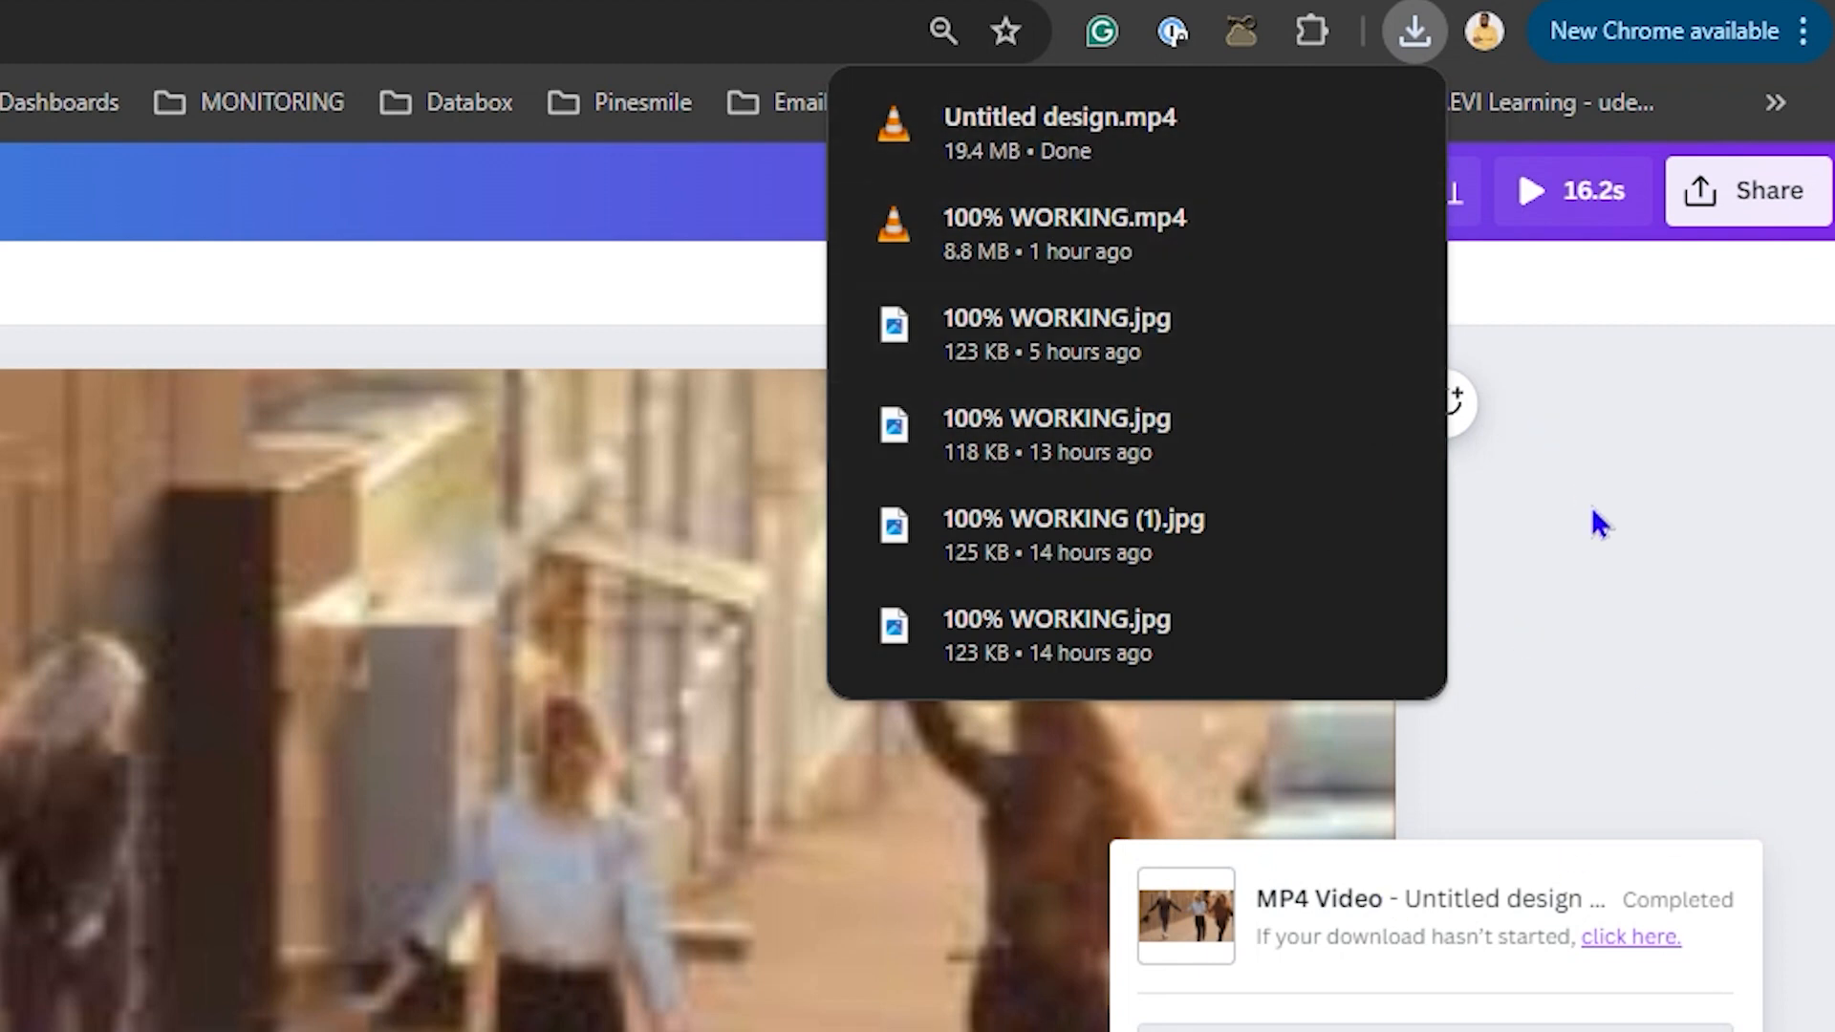
Step: Open the 19.4 MB Untitled design.mp4 from Chrome's downloads in VLC
{"action": "left_click", "coordinate": [985, 124]}
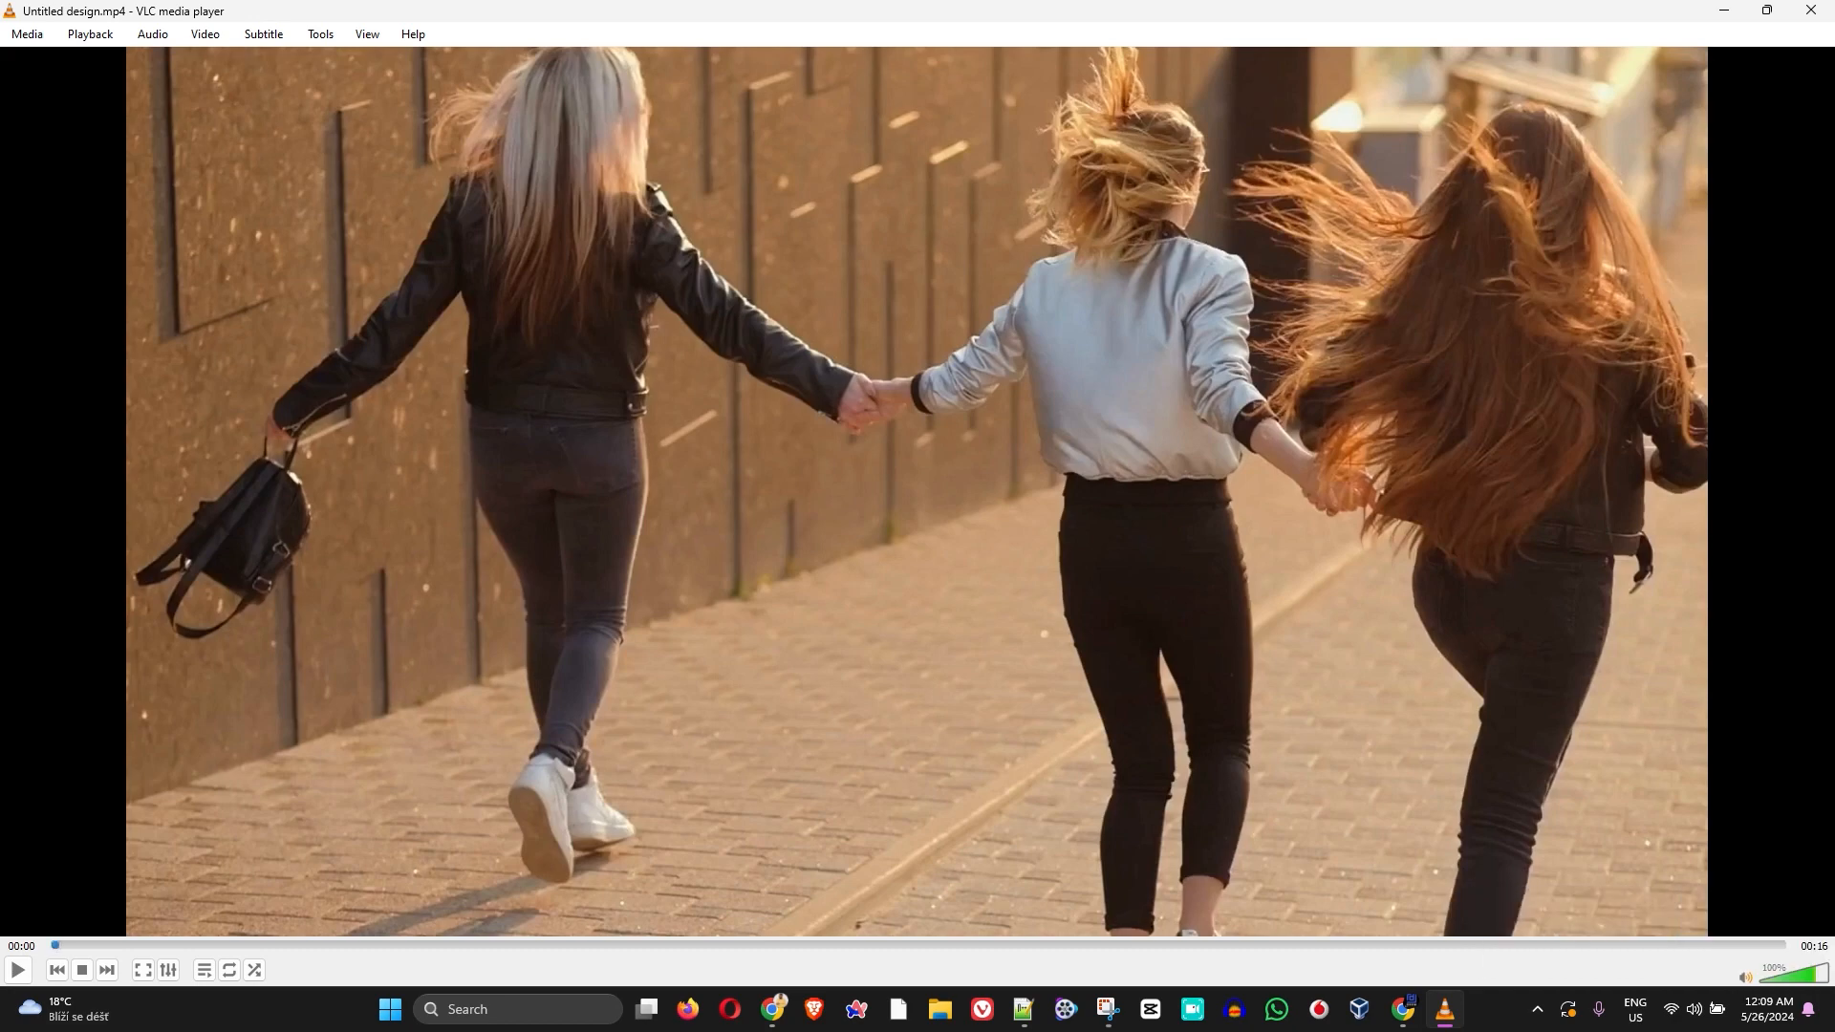
Step: Play and pause the exported video in VLC, then close the player
{"action": "key", "text": "space"}
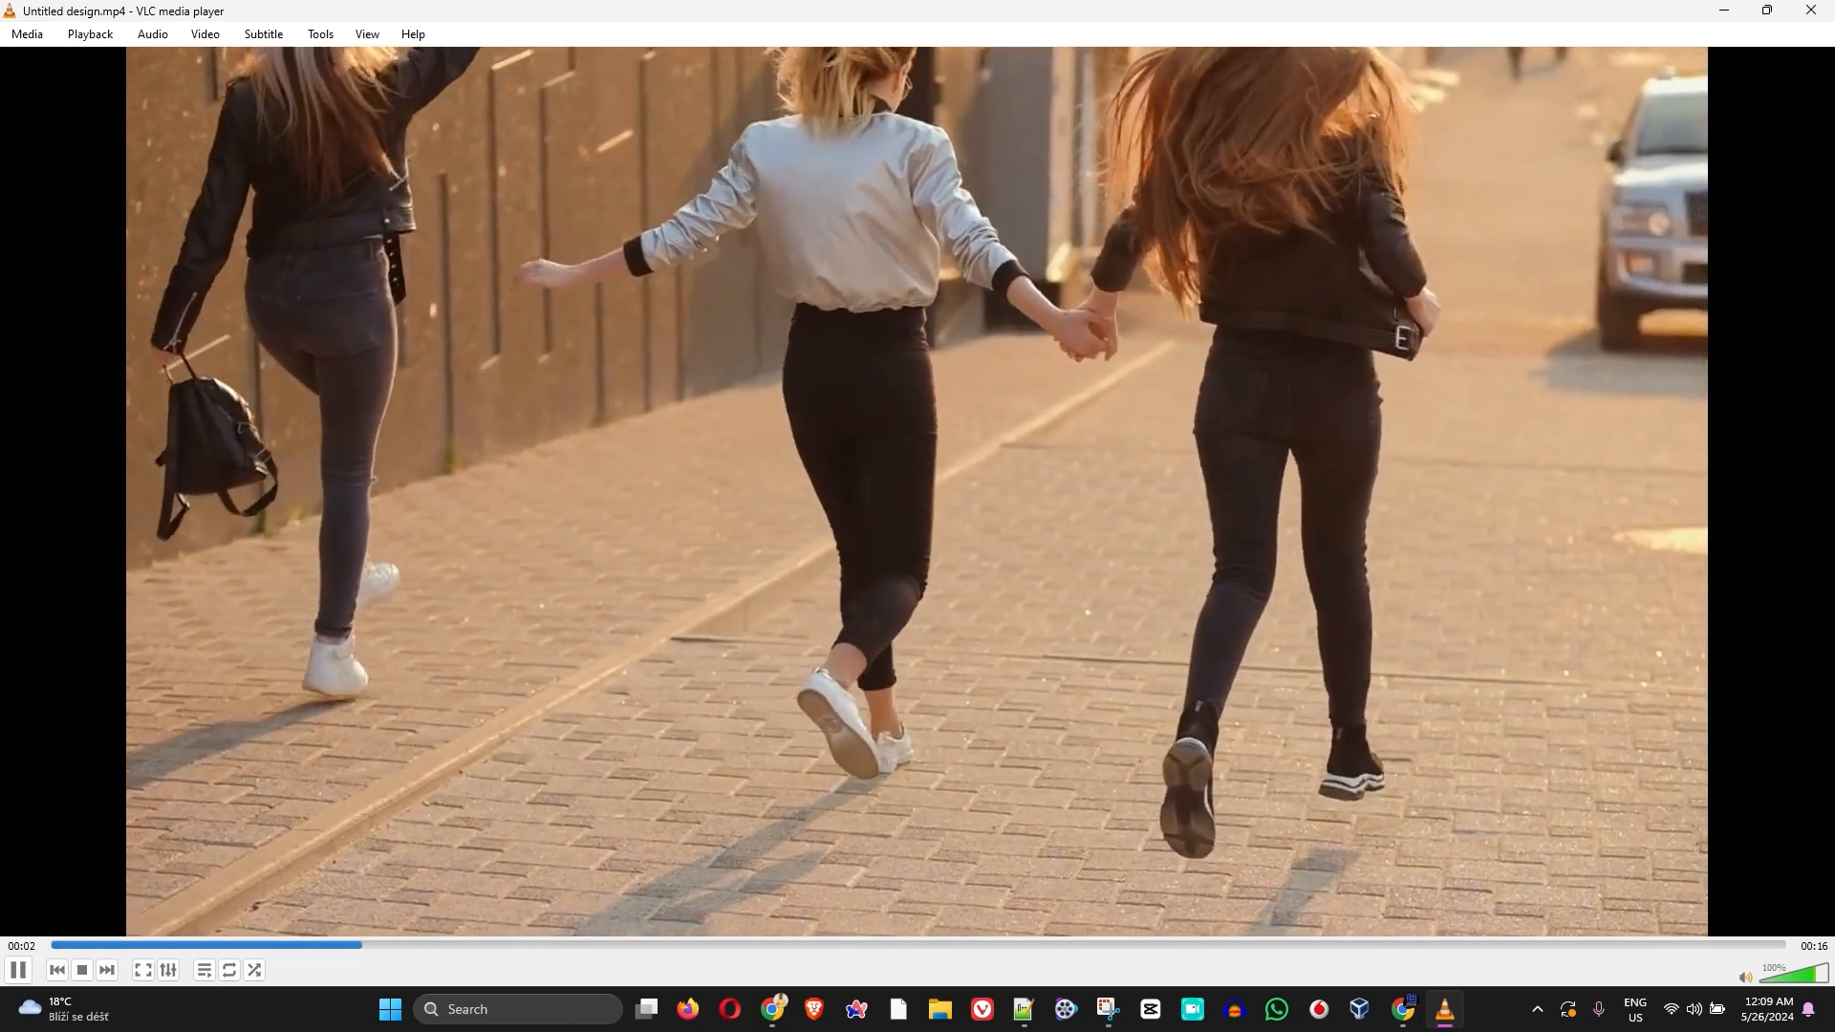
{"action": "key", "text": "space"}
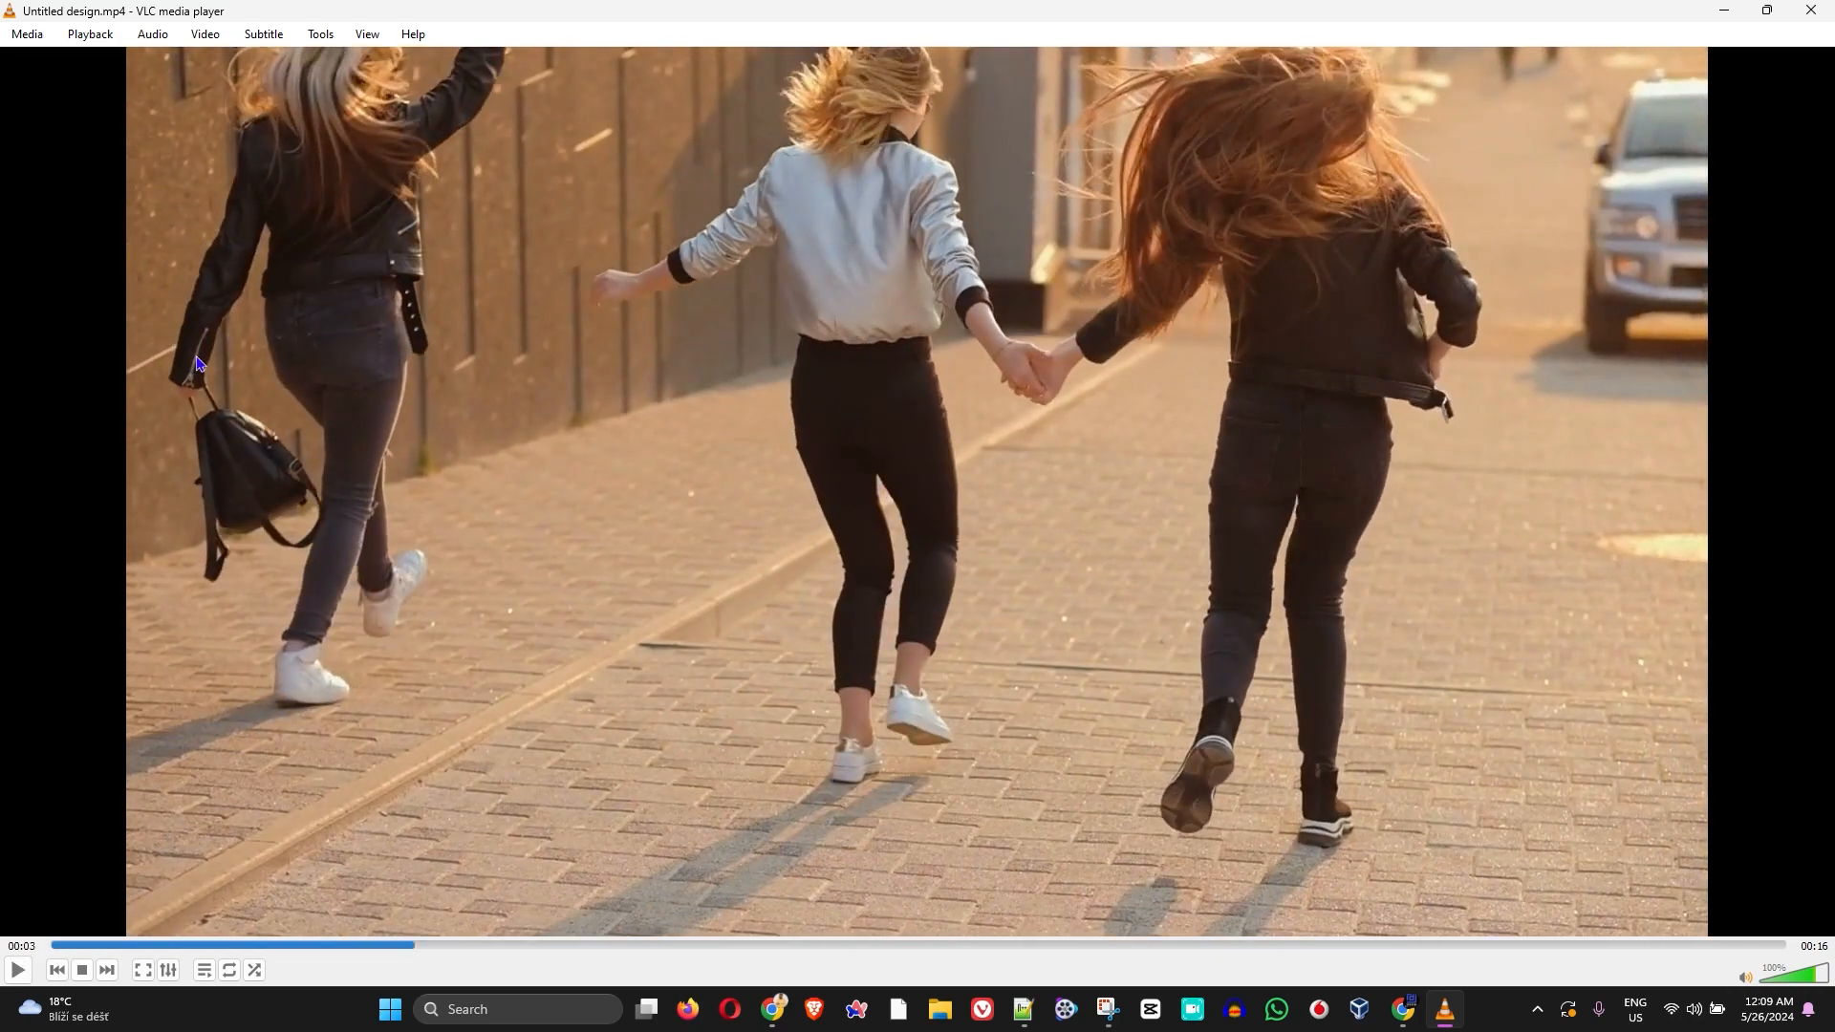
{"action": "left_click", "coordinate": [1809, 13]}
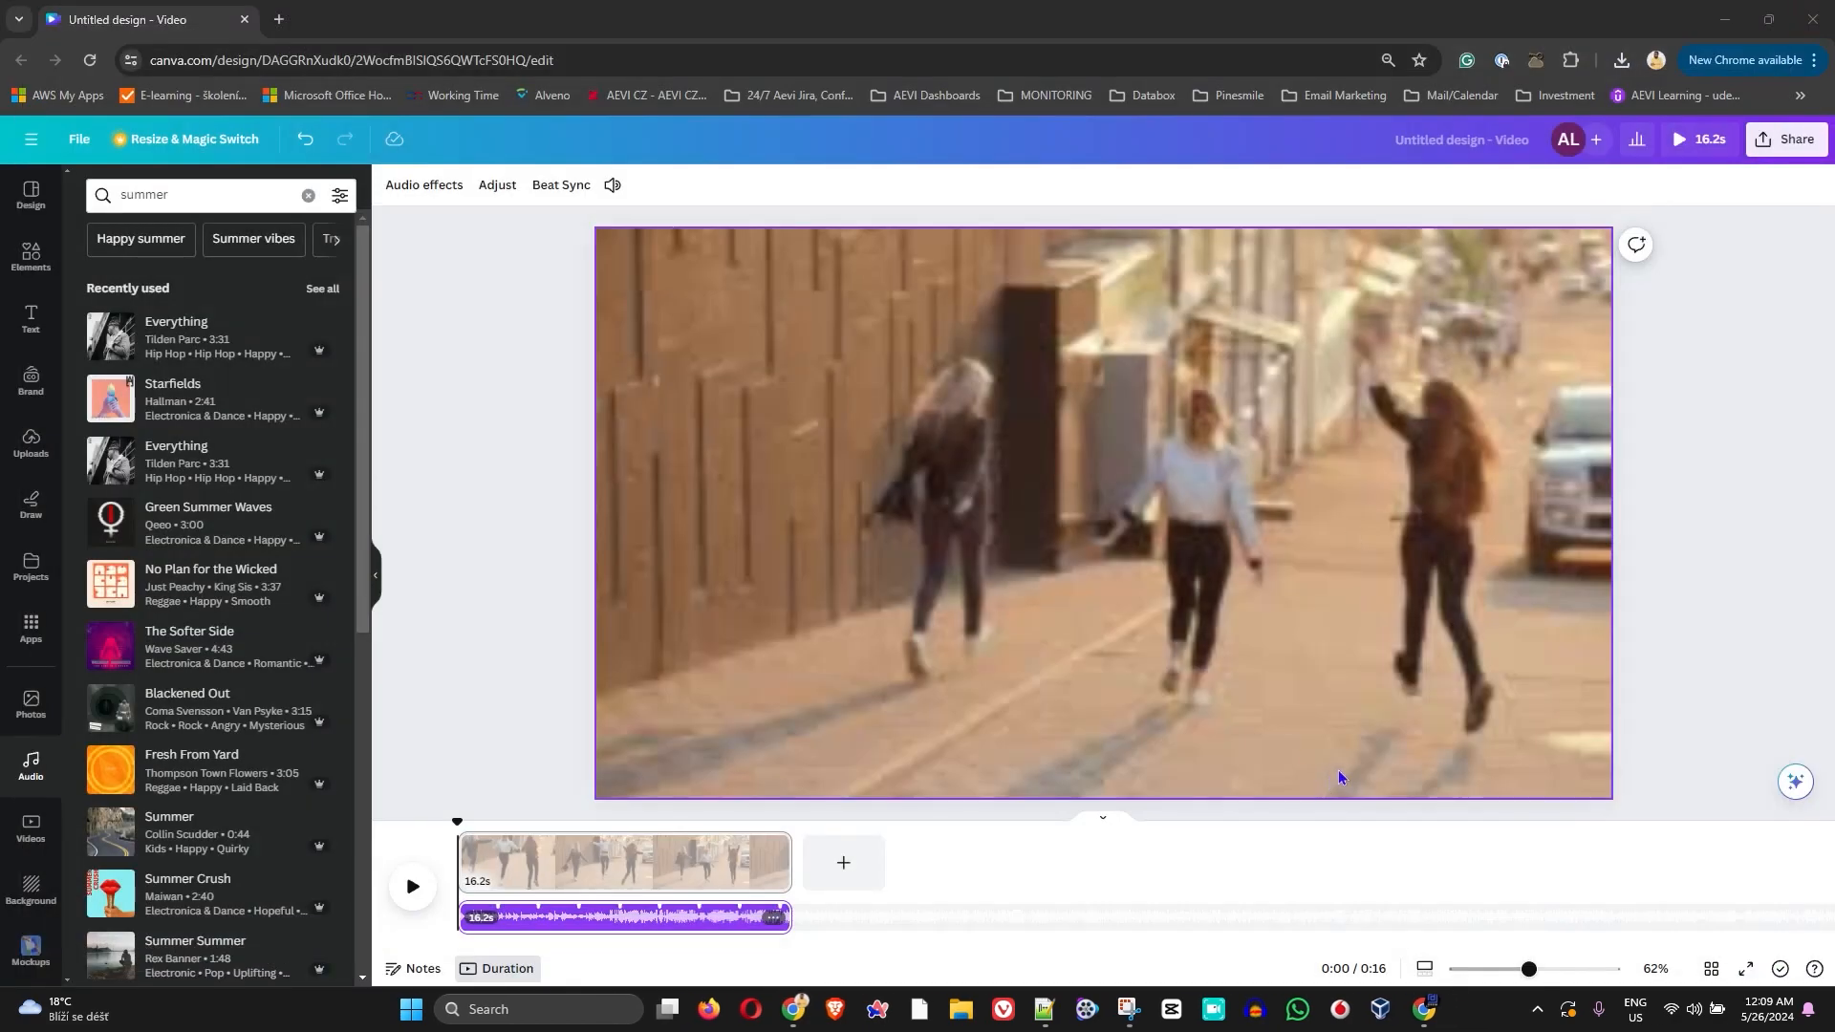